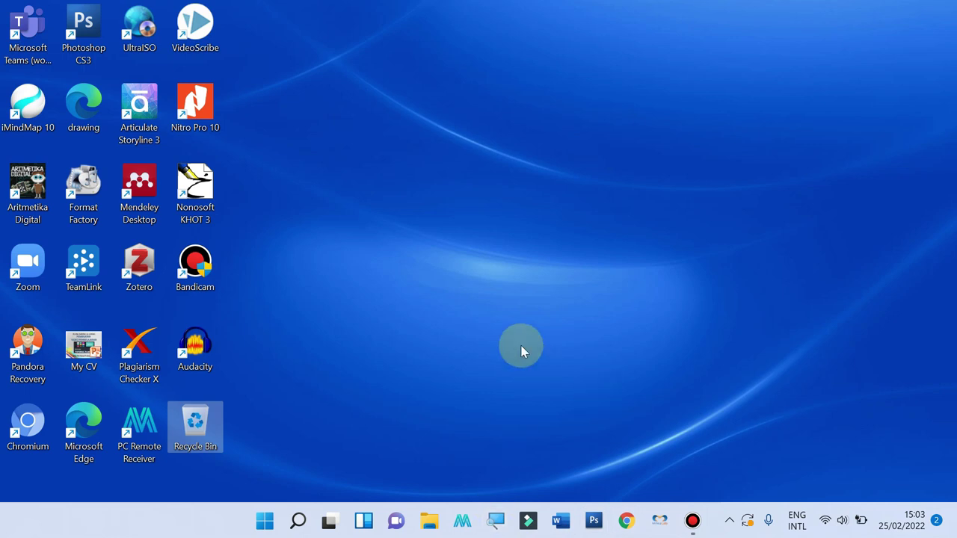
- Open the SATUAN PENDIDIKAN workbook from the # Pelaporan Hasil US PAI folder in Documents, enabling editing and macro content
{"action": "left_click", "coordinate": [430, 524]}
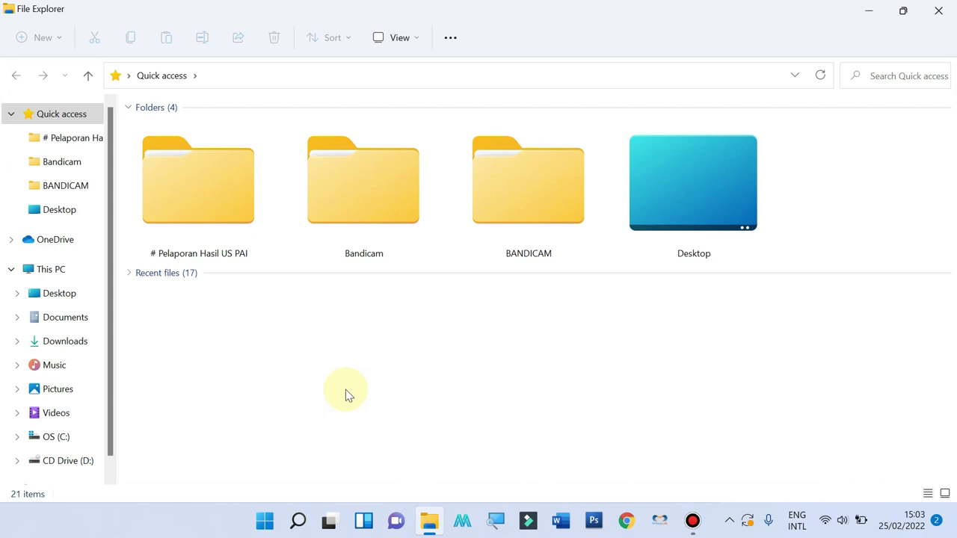
{"action": "left_click", "coordinate": [62, 321]}
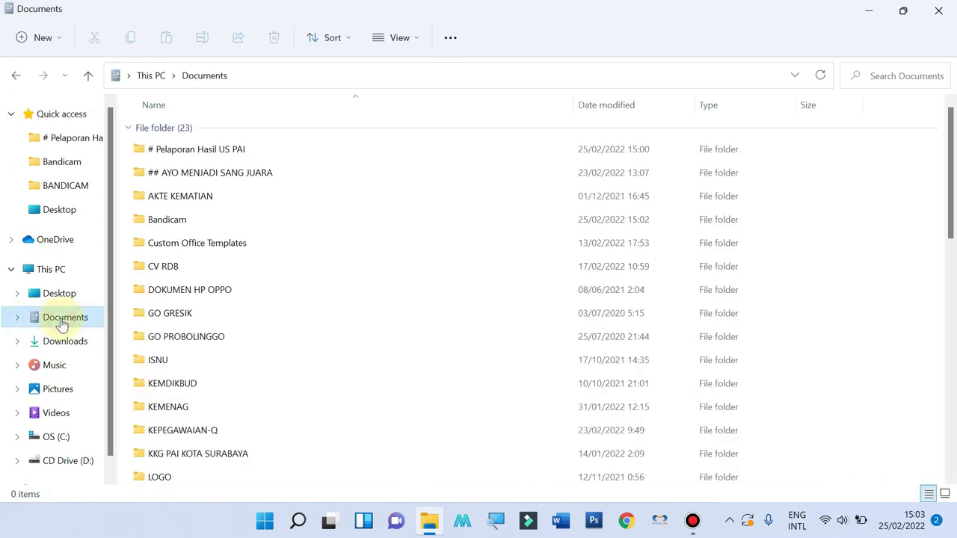
{"action": "double_click", "coordinate": [210, 153]}
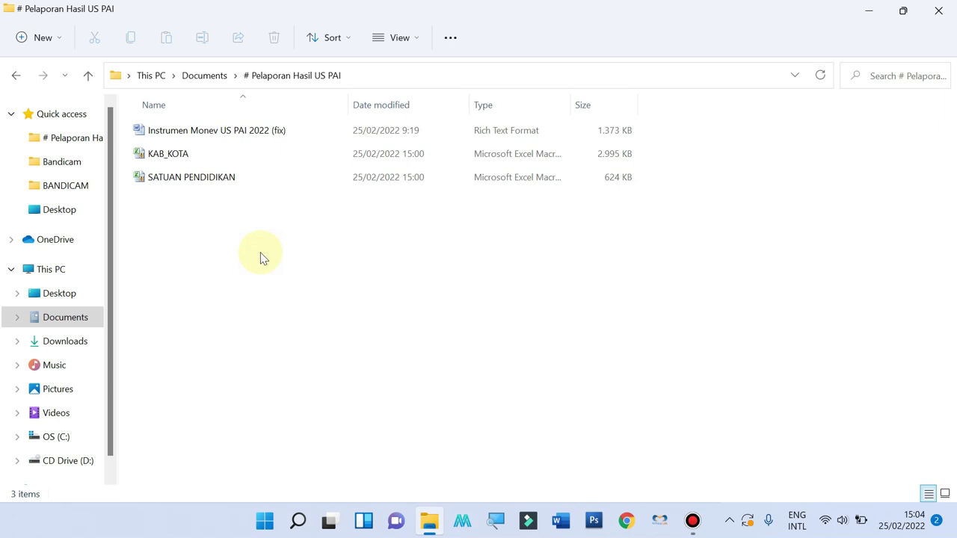
{"action": "double_click", "coordinate": [197, 177]}
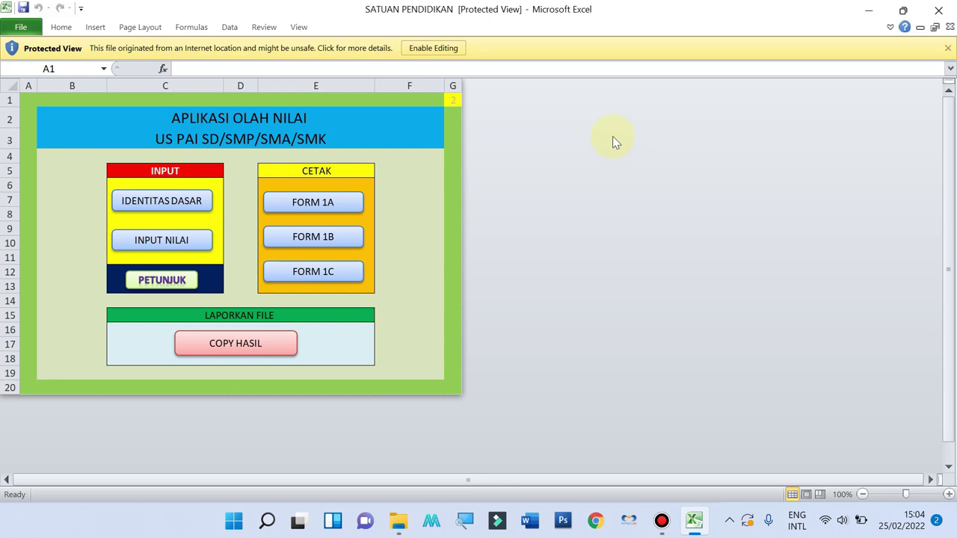
{"action": "left_click", "coordinate": [438, 51]}
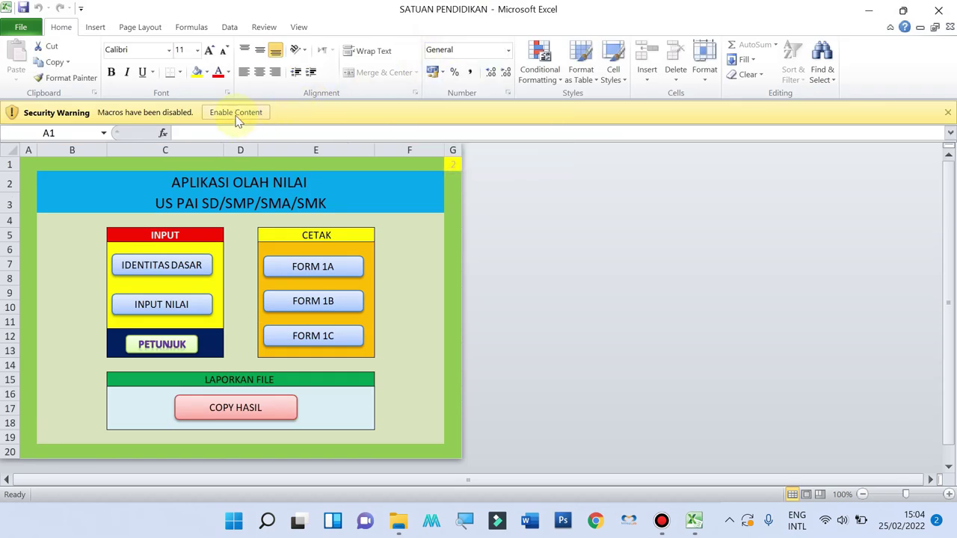
{"action": "left_click", "coordinate": [236, 114]}
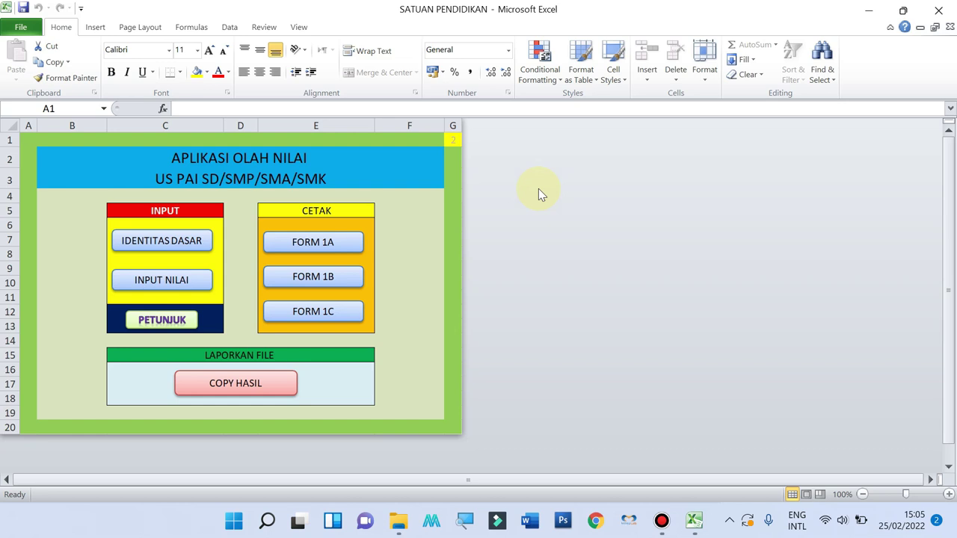
- Review the PETUNJUK macro instructions and the IDENTITAS DASAR school data, returning to the workbook's main menu after each
{"action": "left_click", "coordinate": [157, 327]}
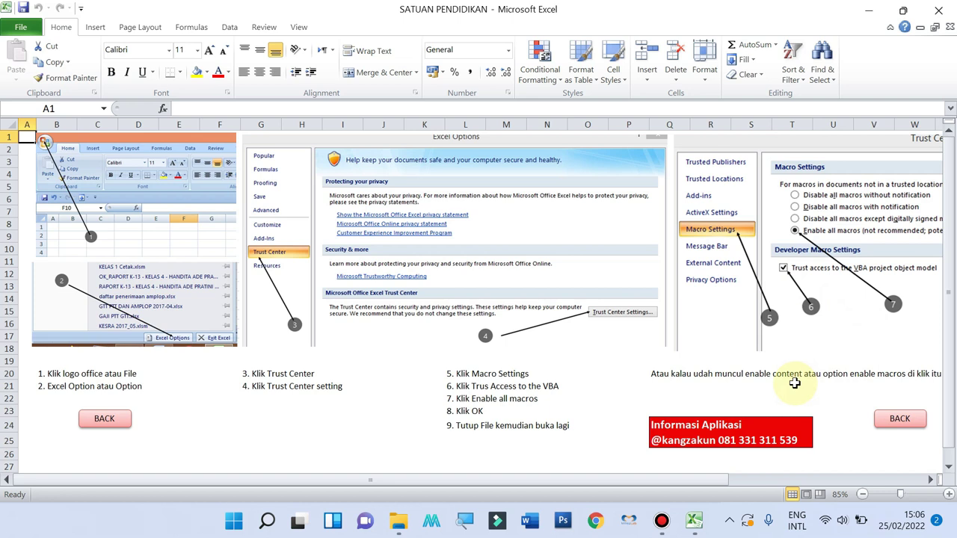
{"action": "left_click", "coordinate": [887, 420]}
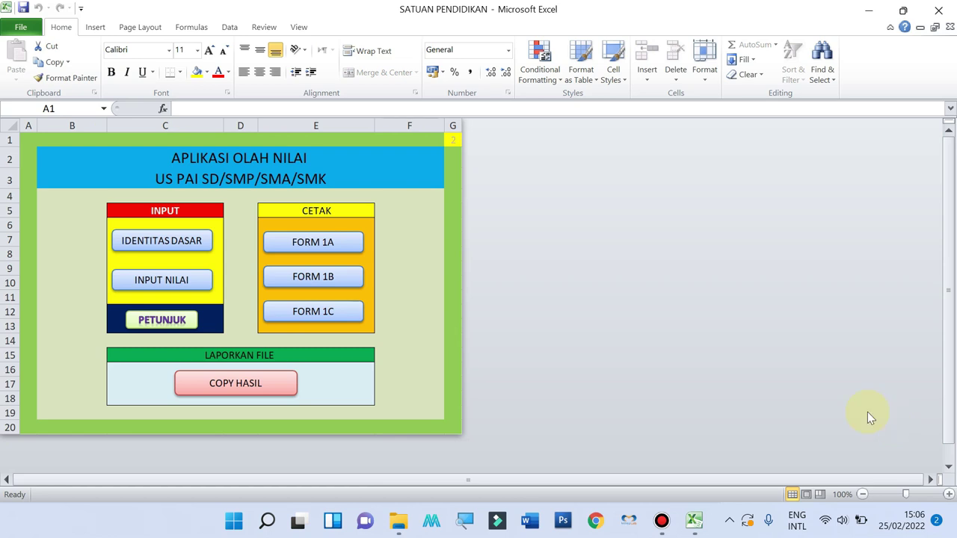
{"action": "left_click", "coordinate": [146, 246]}
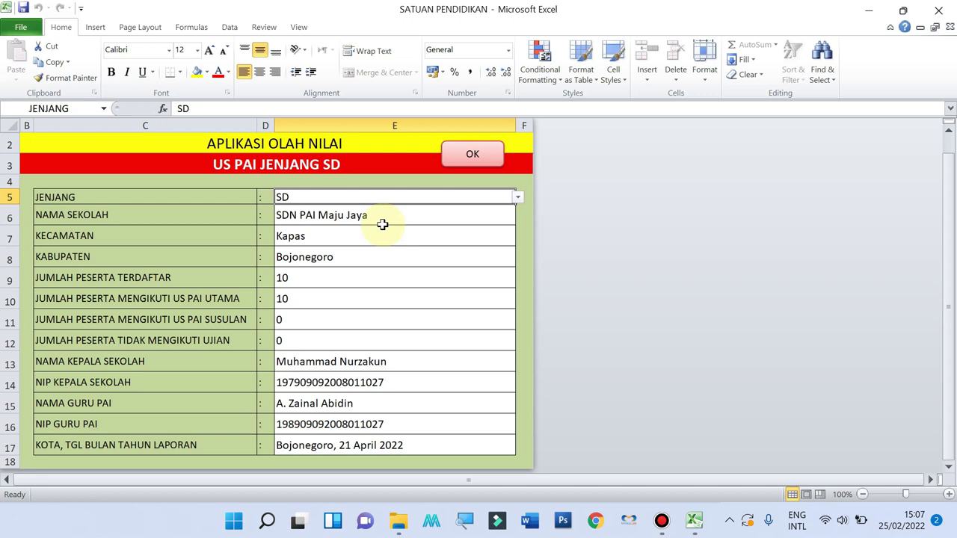
{"action": "left_click", "coordinate": [469, 158]}
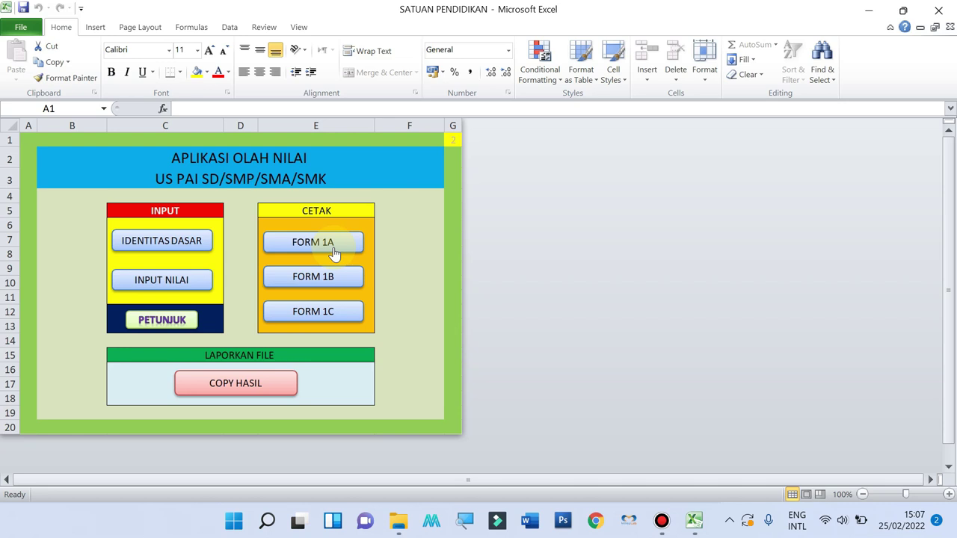
- Open the INPUT NILAI sheet and examine the participant numbers and names in the NO. PESERTA and NAMA PESERTA columns
{"action": "left_click", "coordinate": [146, 288]}
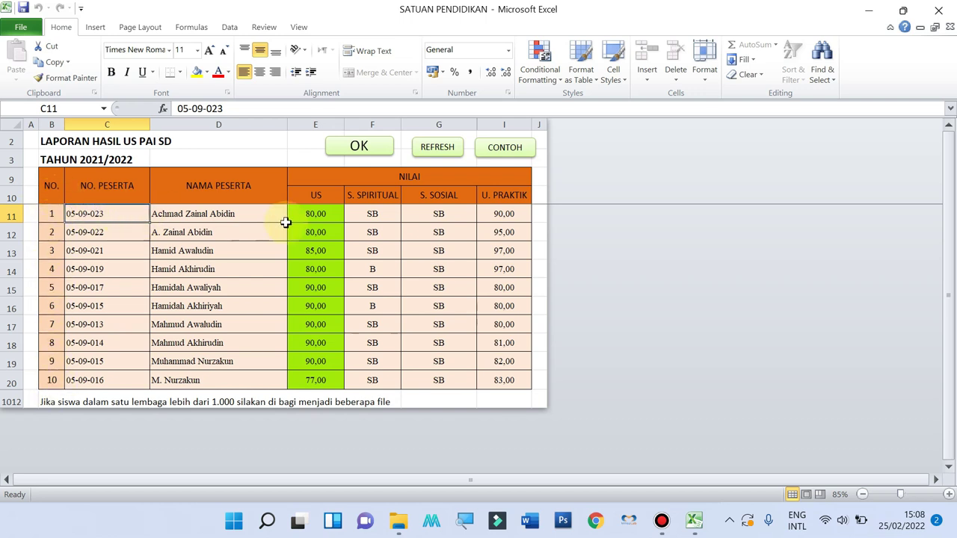
{"action": "double_click", "coordinate": [126, 215]}
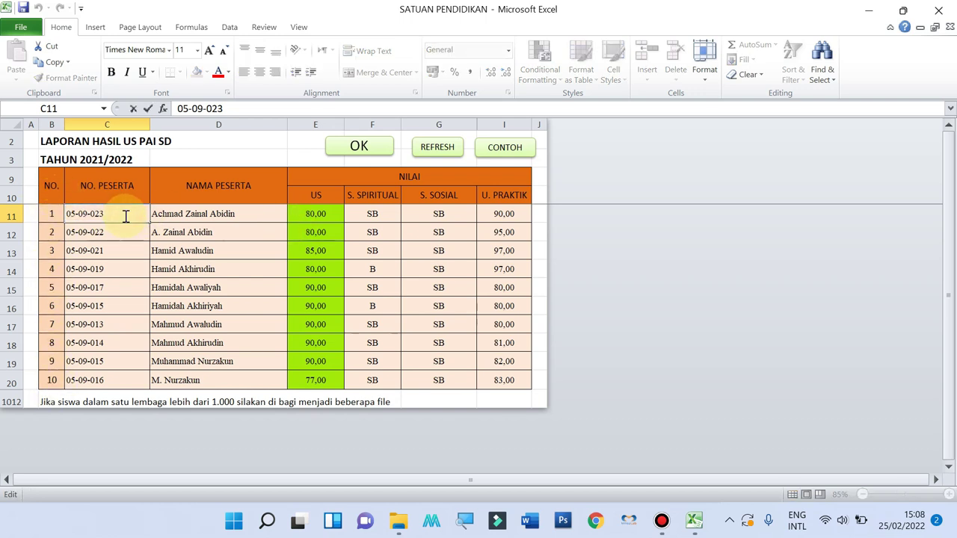
{"action": "left_click", "coordinate": [225, 215]}
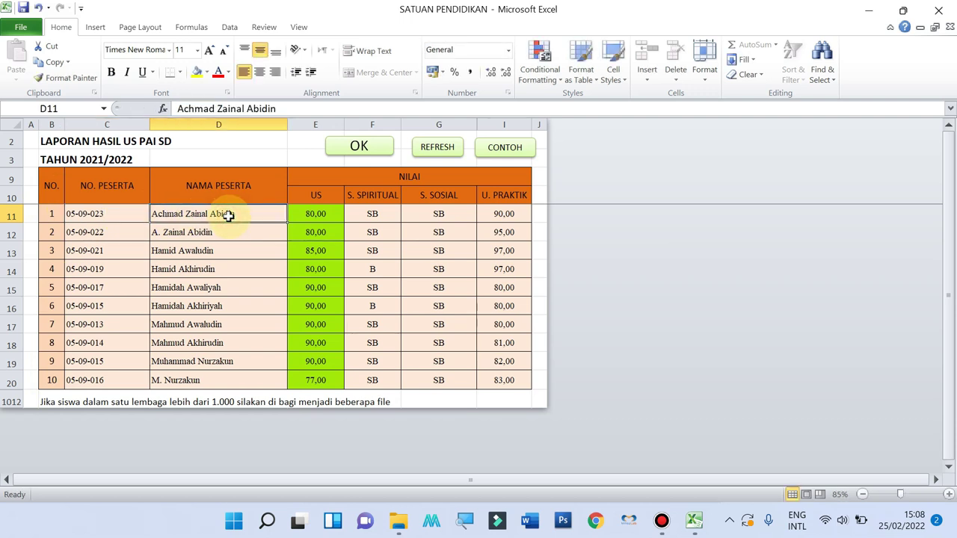
{"action": "left_click", "coordinate": [221, 234]}
{"action": "left_click", "coordinate": [220, 250]}
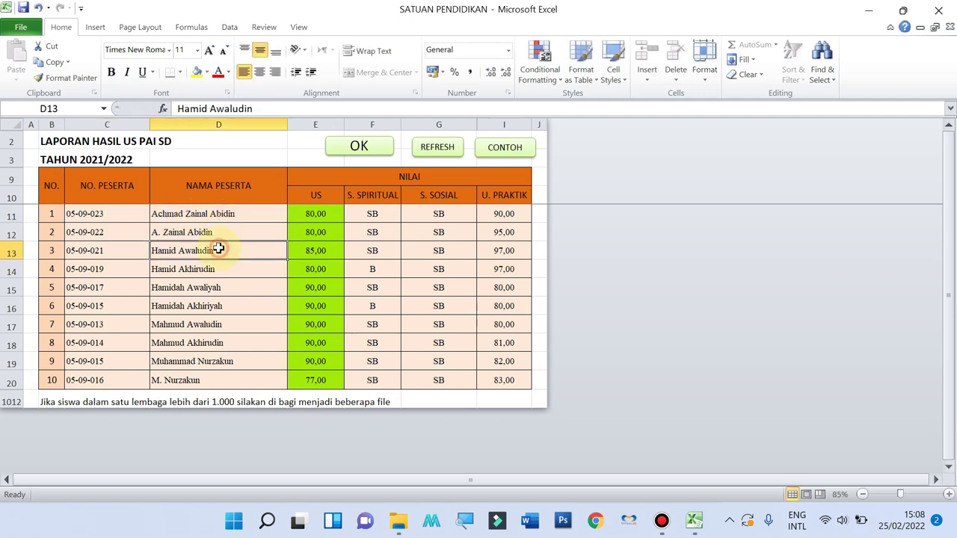
{"action": "left_click", "coordinate": [220, 268]}
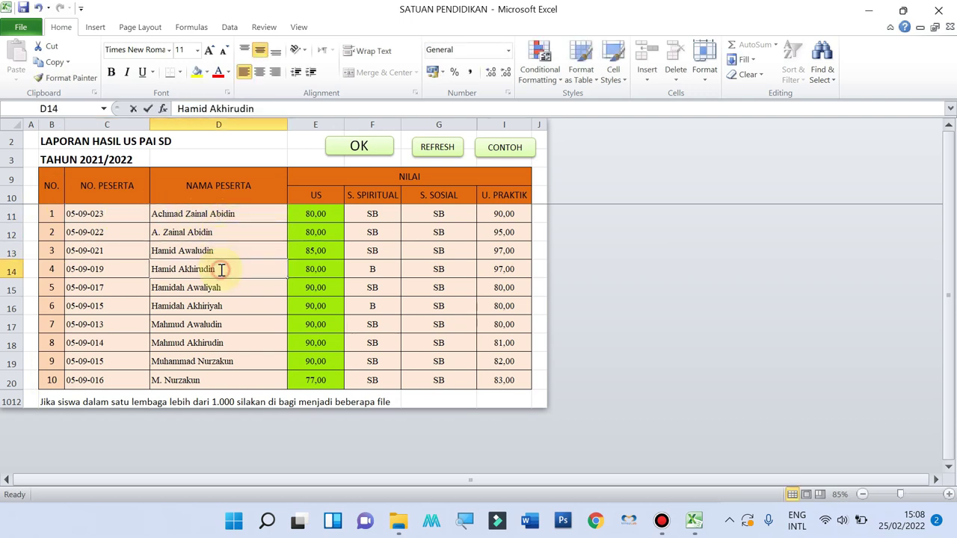
{"action": "left_click", "coordinate": [240, 305]}
- Examine the participants' exam scores in the US column without changing them
{"action": "double_click", "coordinate": [323, 215]}
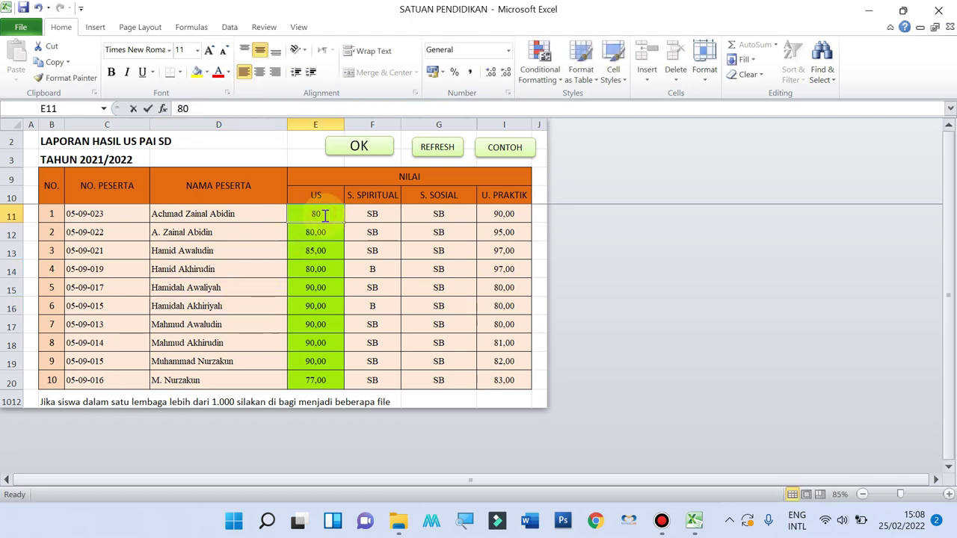
{"action": "left_click", "coordinate": [318, 226]}
{"action": "left_click", "coordinate": [324, 249]}
{"action": "left_click", "coordinate": [321, 267]}
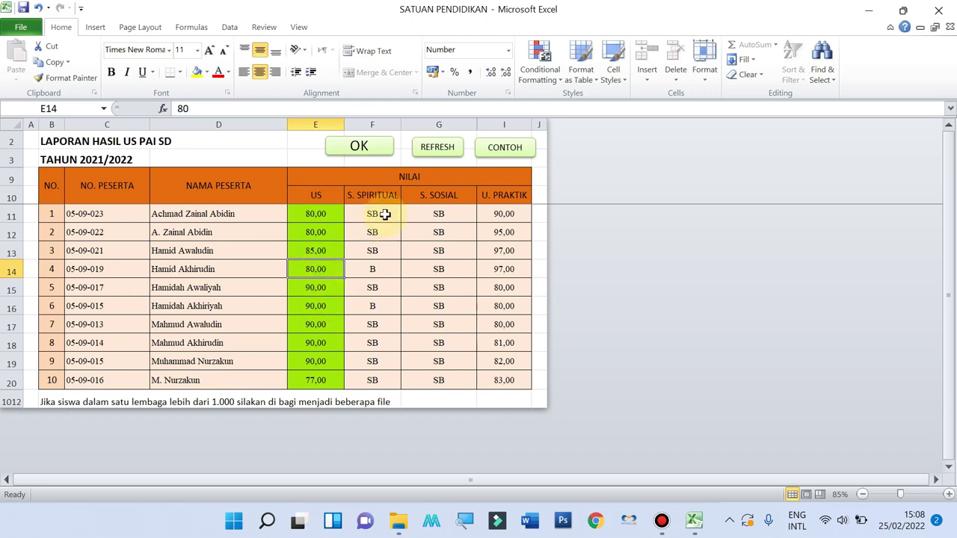
{"action": "key", "text": "F2"}
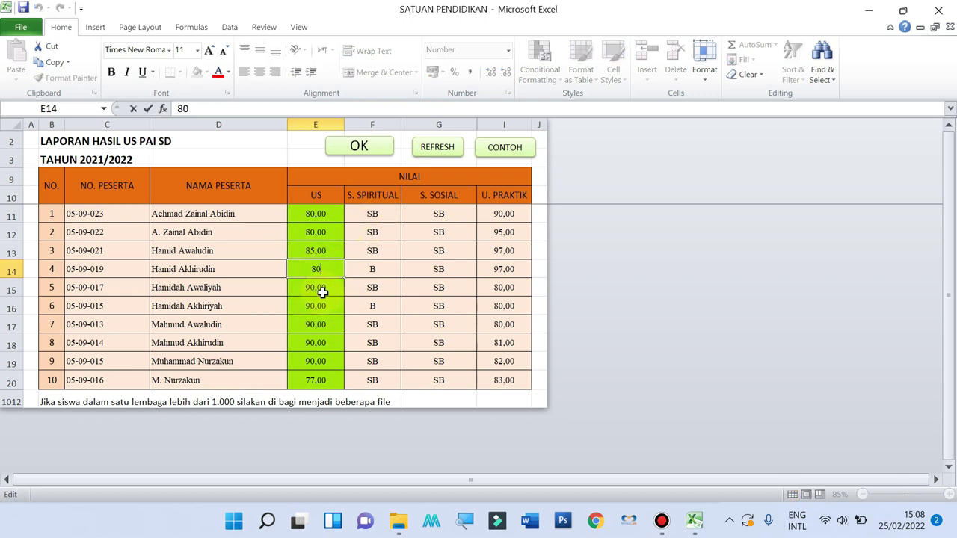
{"action": "key", "text": "Escape"}
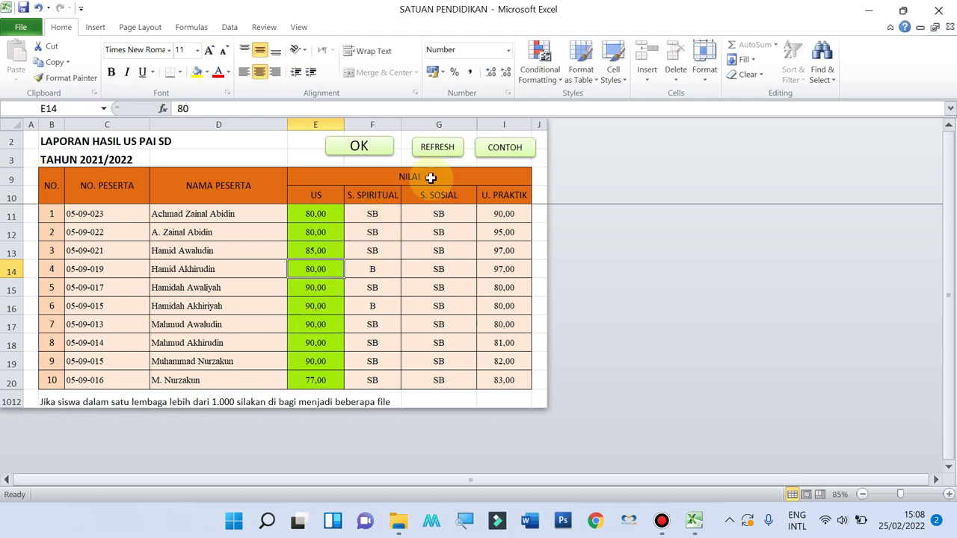
- Examine the S. SPIRITUAL, S. SOSIAL and U. PRAKTIK entries beside the US scores, and return to the main menu
{"action": "left_click", "coordinate": [372, 215]}
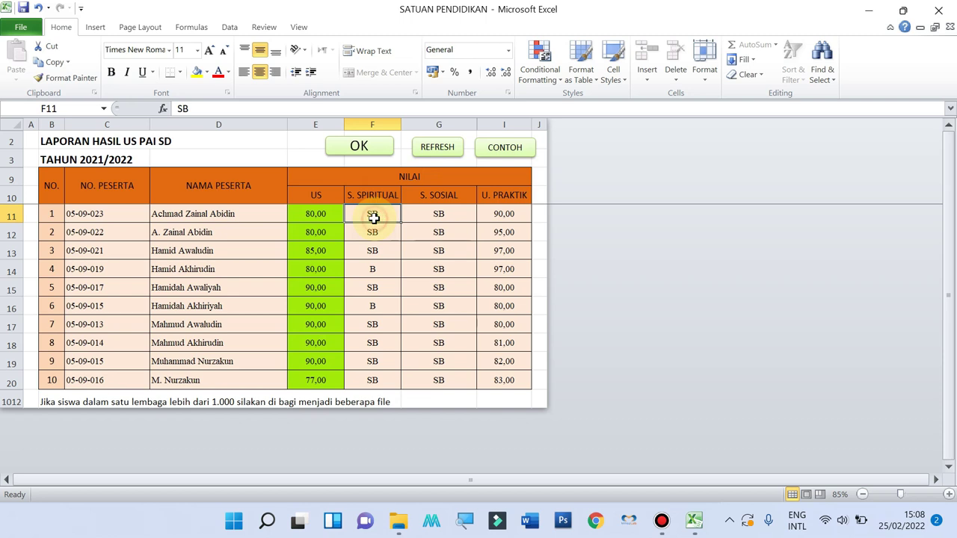
{"action": "left_click", "coordinate": [379, 237]}
{"action": "left_click", "coordinate": [374, 249]}
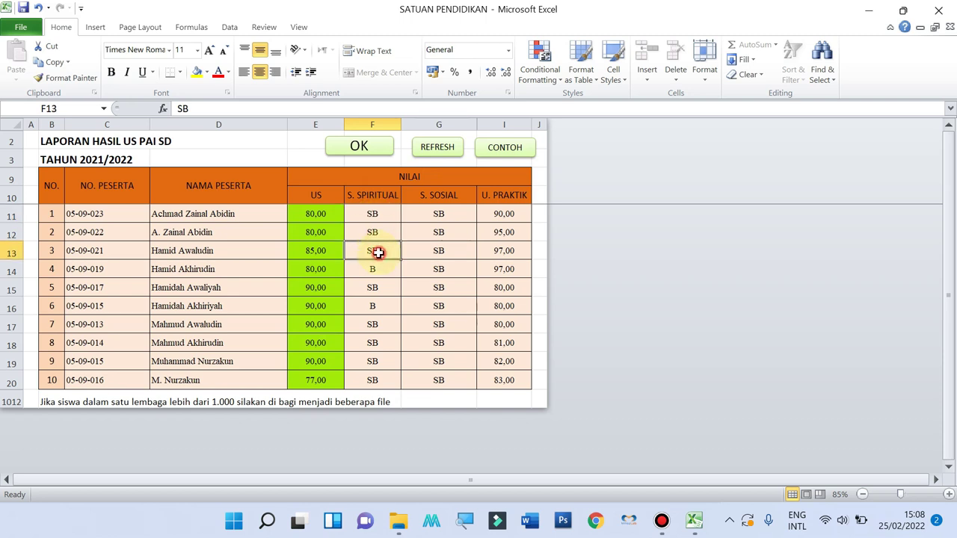
{"action": "left_click", "coordinate": [376, 268]}
{"action": "left_click", "coordinate": [376, 287]}
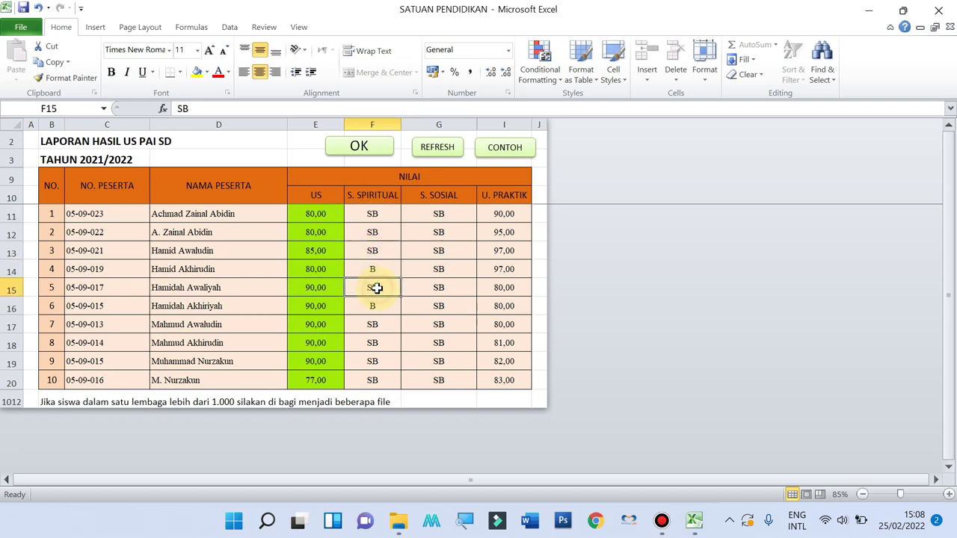
{"action": "left_click", "coordinate": [376, 304]}
{"action": "left_click", "coordinate": [449, 215]}
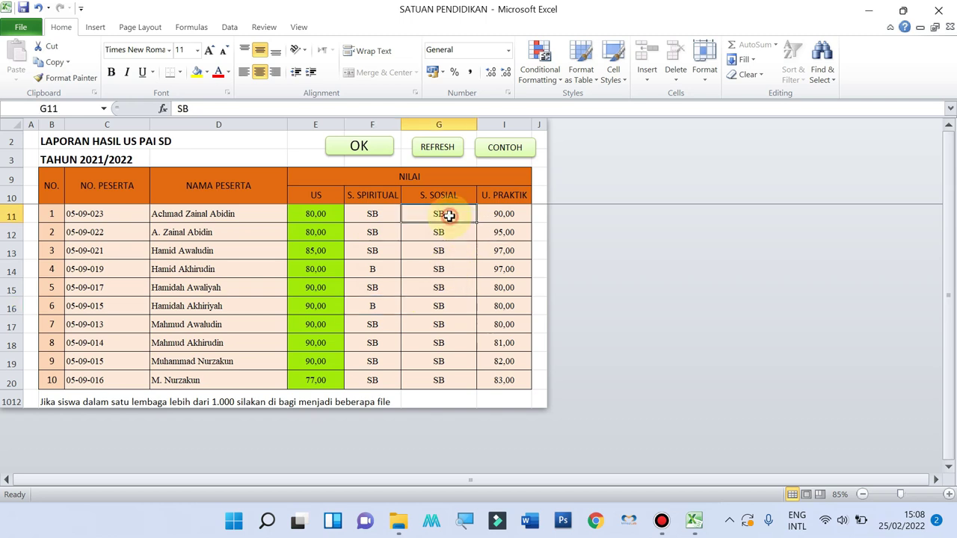
{"action": "left_click", "coordinate": [448, 243]}
{"action": "left_click", "coordinate": [448, 286]}
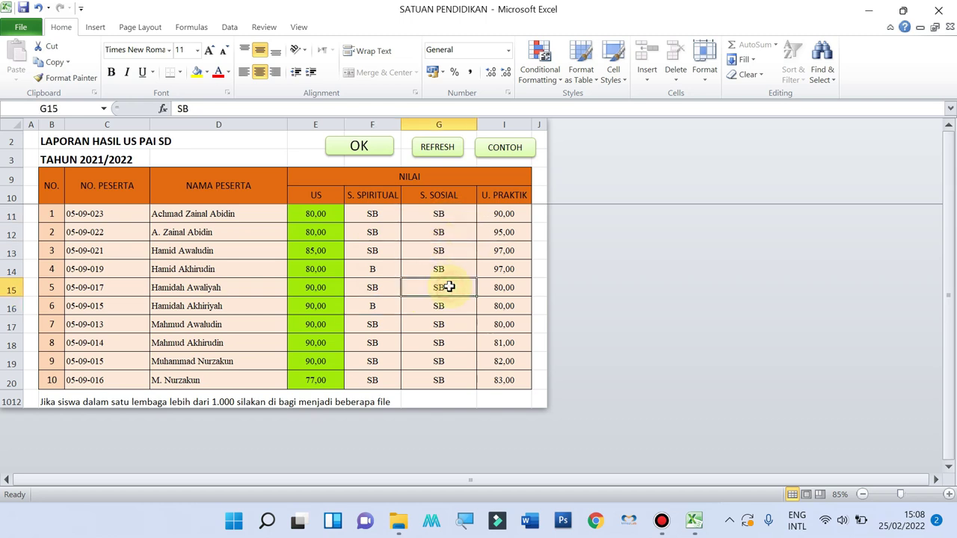
{"action": "left_click", "coordinate": [512, 306]}
{"action": "left_click", "coordinate": [464, 361]}
{"action": "left_click", "coordinate": [452, 379]}
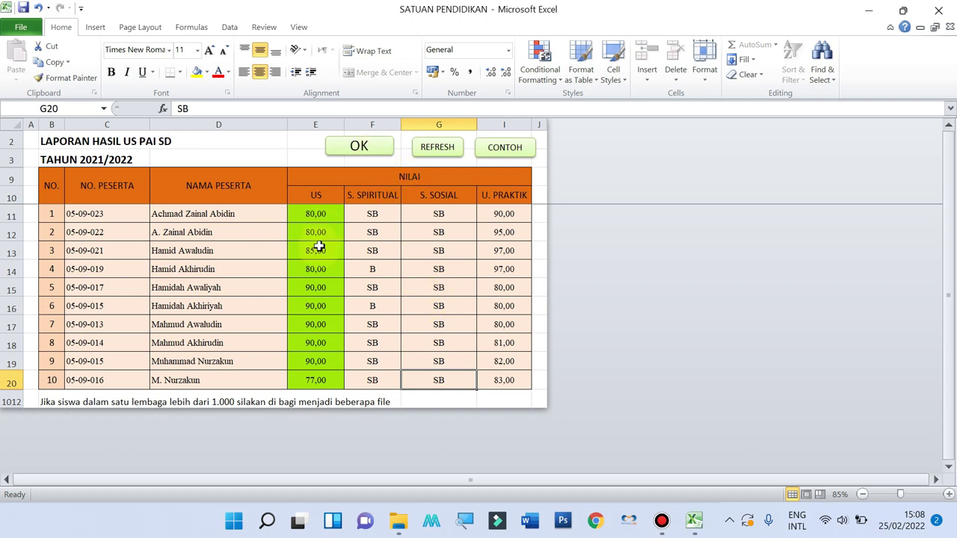
{"action": "left_click", "coordinate": [315, 362]}
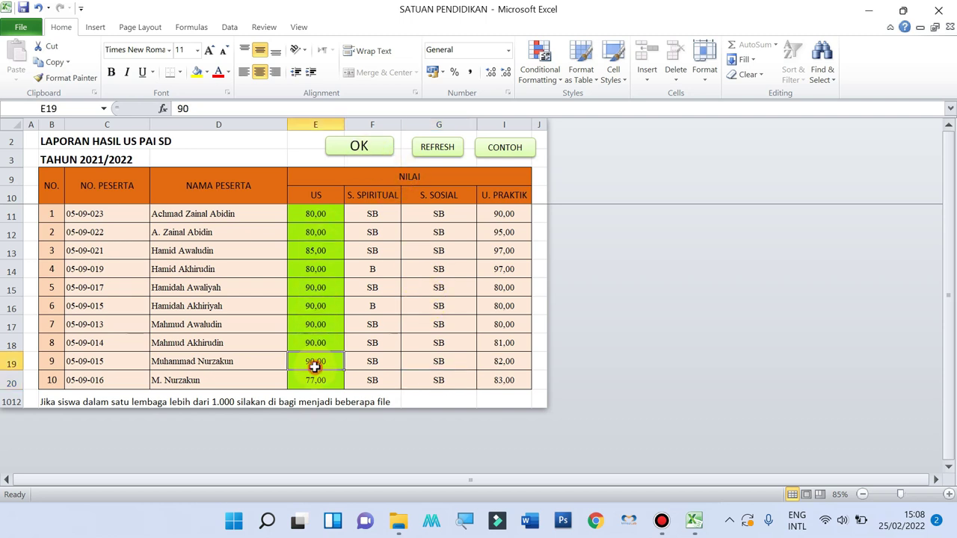
{"action": "left_click", "coordinate": [356, 147]}
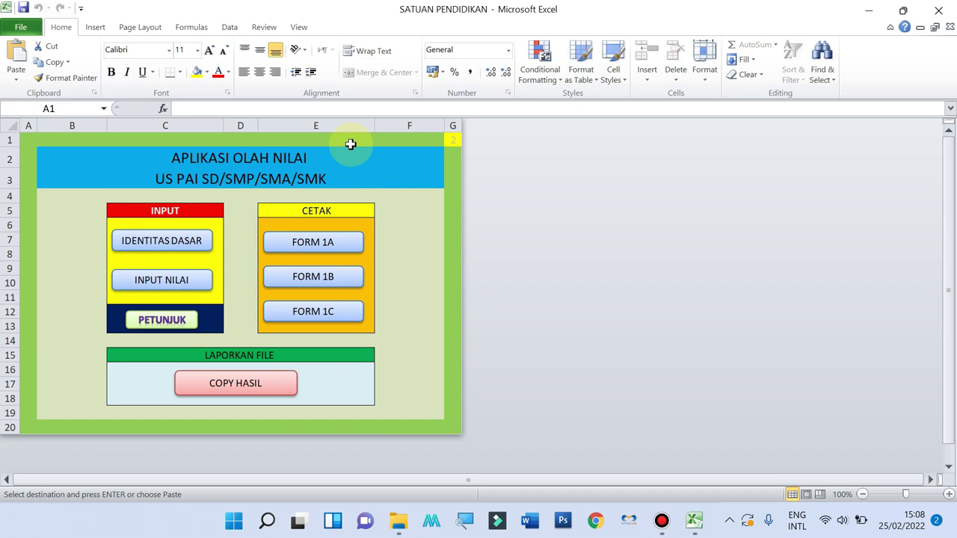
- Review the FORM 1A exam results report from its header to the signature block, and return to the main menu
{"action": "left_click", "coordinate": [314, 249]}
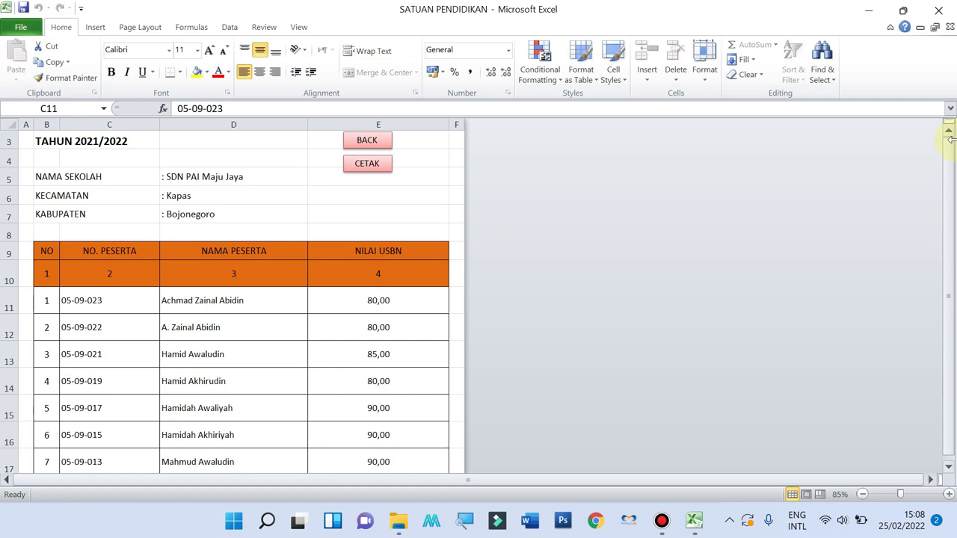
{"action": "left_click_drag", "start_coordinate": [947, 170], "coordinate": [947, 142]}
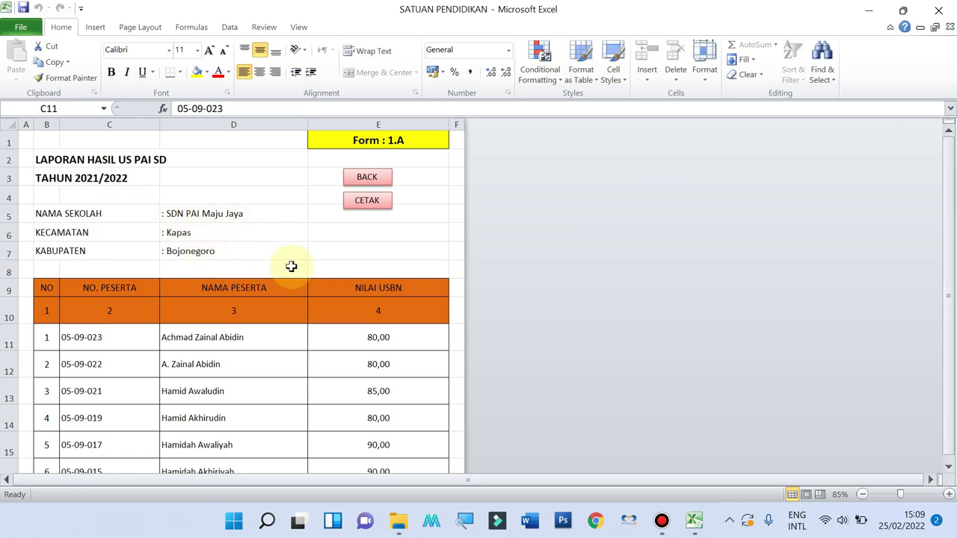
{"action": "left_click_drag", "start_coordinate": [952, 213], "coordinate": [955, 257]}
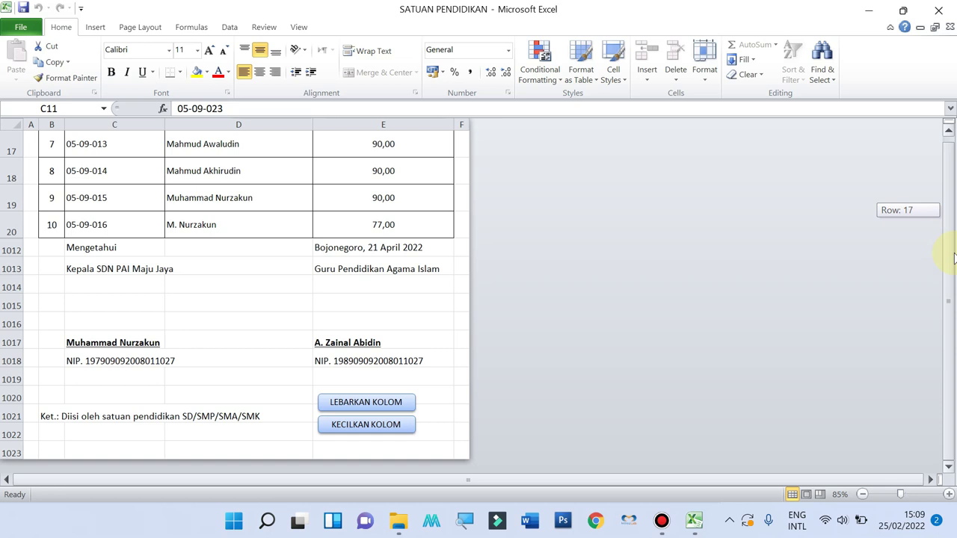
{"action": "left_click_drag", "start_coordinate": [954, 256], "coordinate": [941, 139]}
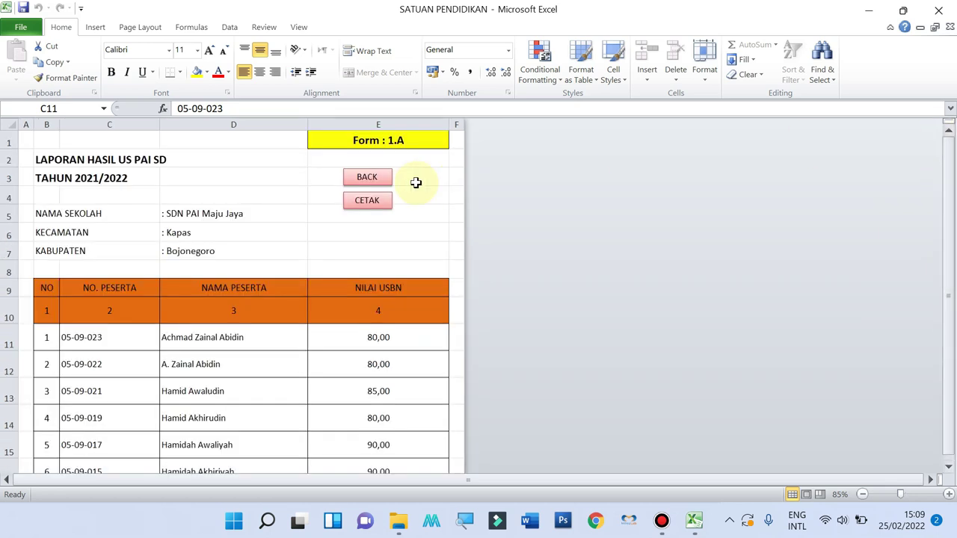
{"action": "left_click", "coordinate": [366, 176]}
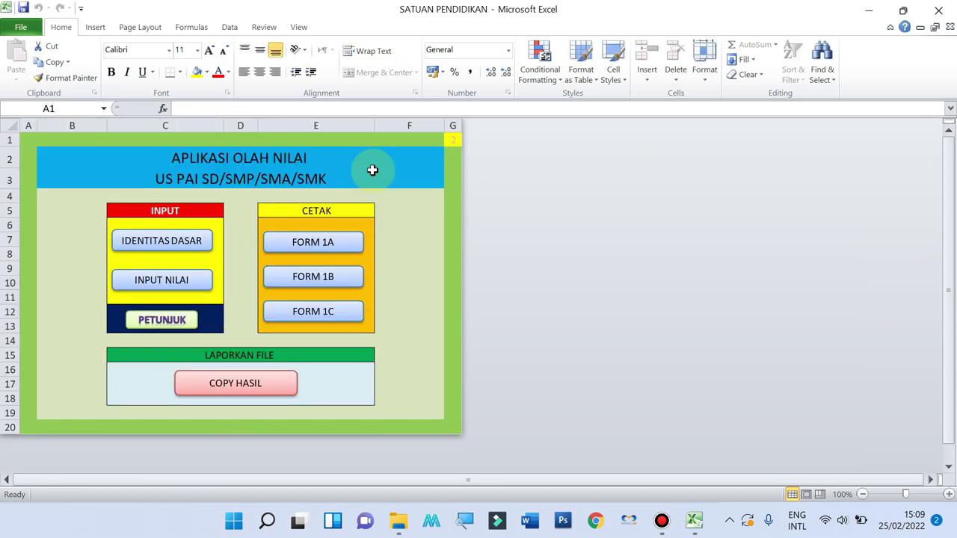
- Review the FORM 1B score recap, including the score-range table and top-ten ranking, and return to the main menu
{"action": "left_click", "coordinate": [312, 277]}
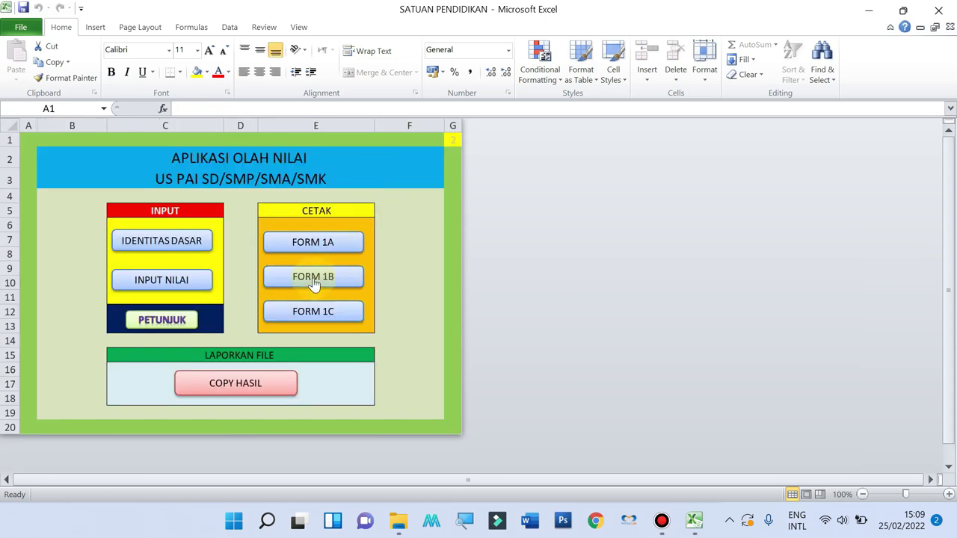
{"action": "left_click", "coordinate": [949, 184]}
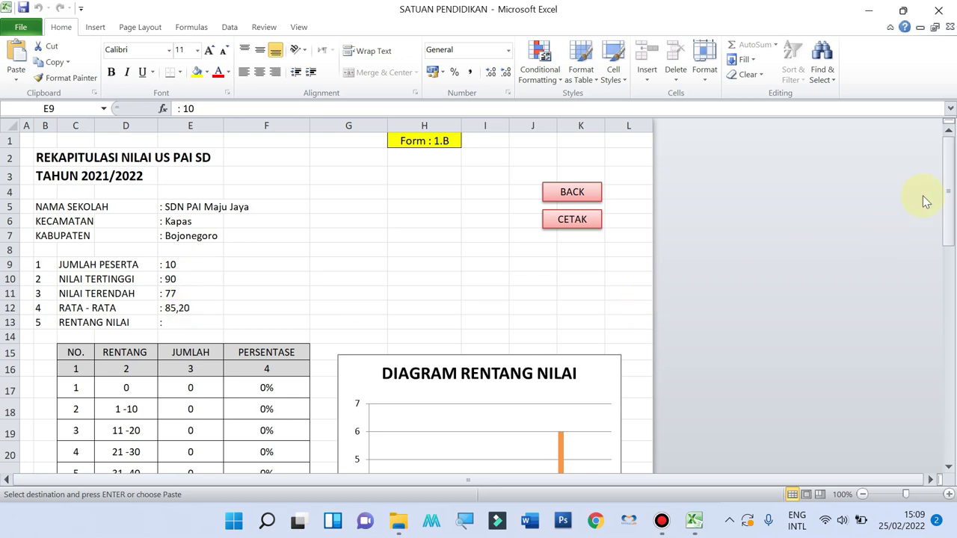
{"action": "left_click_drag", "start_coordinate": [947, 178], "coordinate": [950, 189]}
{"action": "left_click_drag", "start_coordinate": [953, 198], "coordinate": [951, 336]}
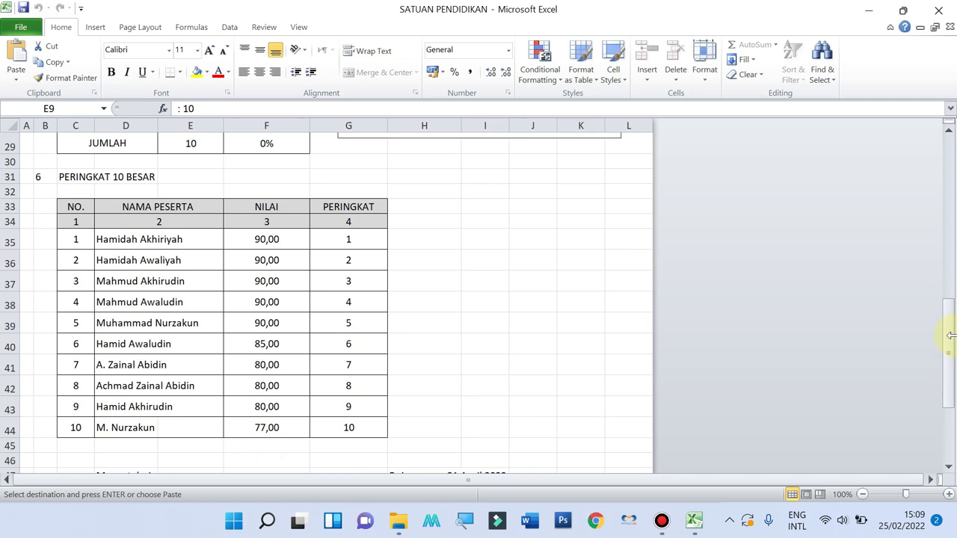
{"action": "left_click_drag", "start_coordinate": [948, 343], "coordinate": [942, 188]}
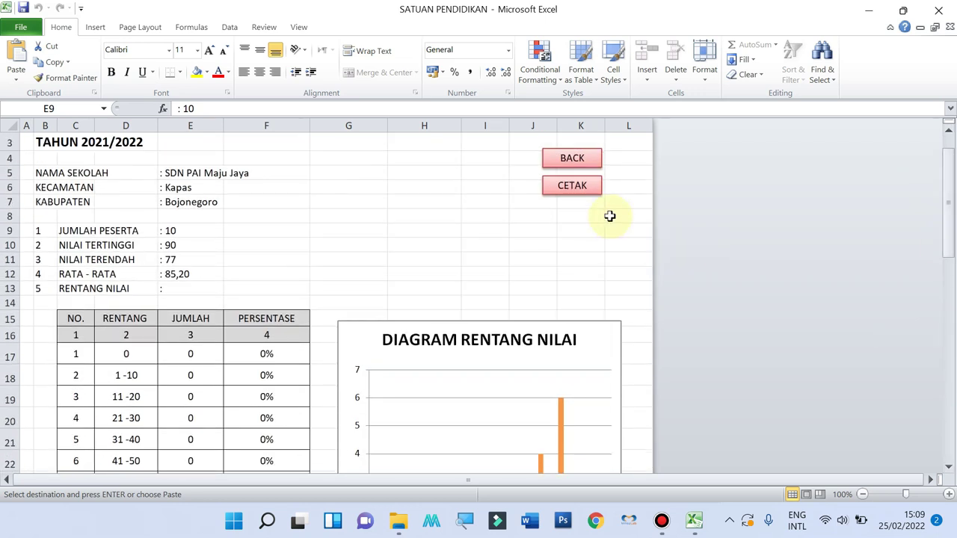
{"action": "left_click", "coordinate": [573, 160]}
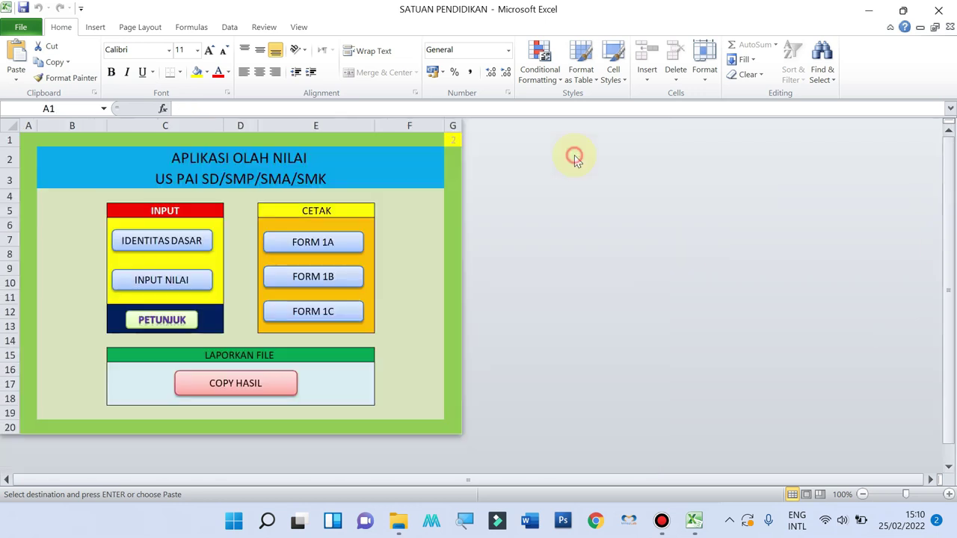
- Review the FORM 1C report of attitude and practical exam scores, and return to the main menu
{"action": "left_click", "coordinate": [310, 318]}
{"action": "left_click", "coordinate": [949, 147]}
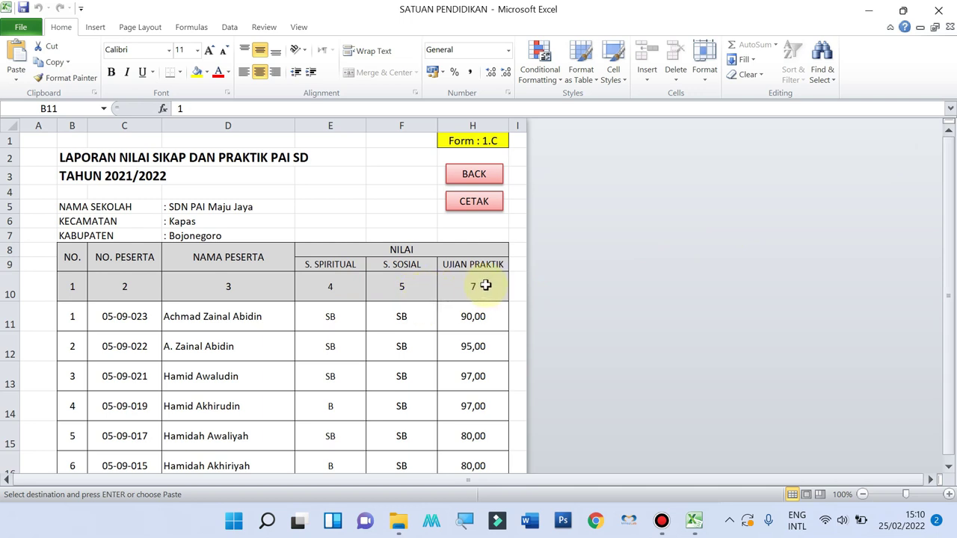
{"action": "left_click_drag", "start_coordinate": [951, 193], "coordinate": [950, 150]}
{"action": "left_click", "coordinate": [475, 175]}
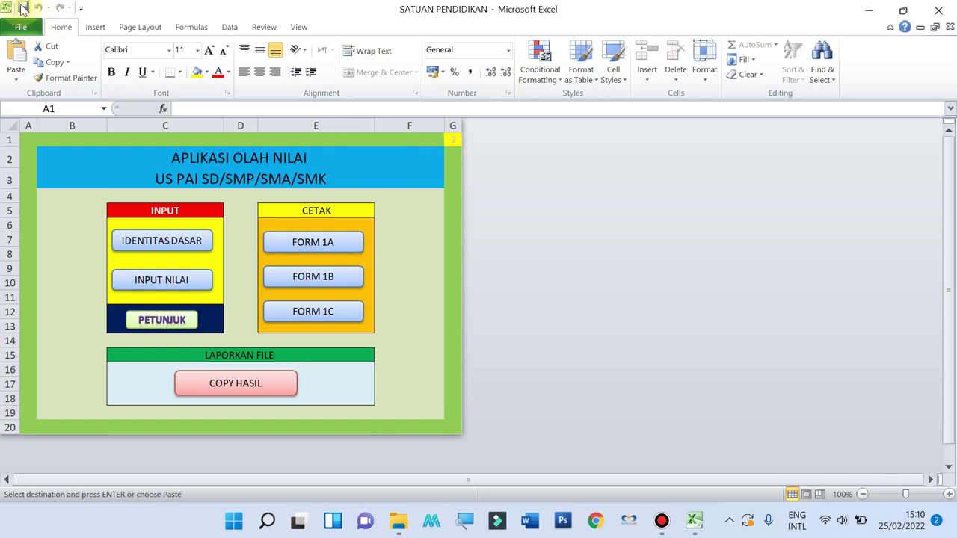
- Save a copy of the workbook in the same folder under the school's name, SDN PAI Maju Jaya
{"action": "left_click", "coordinate": [22, 28]}
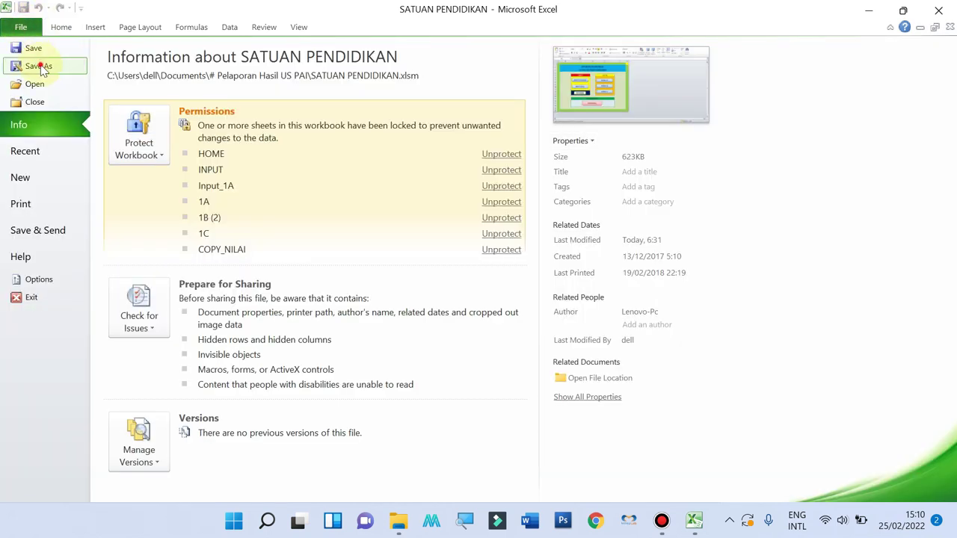
{"action": "left_click", "coordinate": [38, 66]}
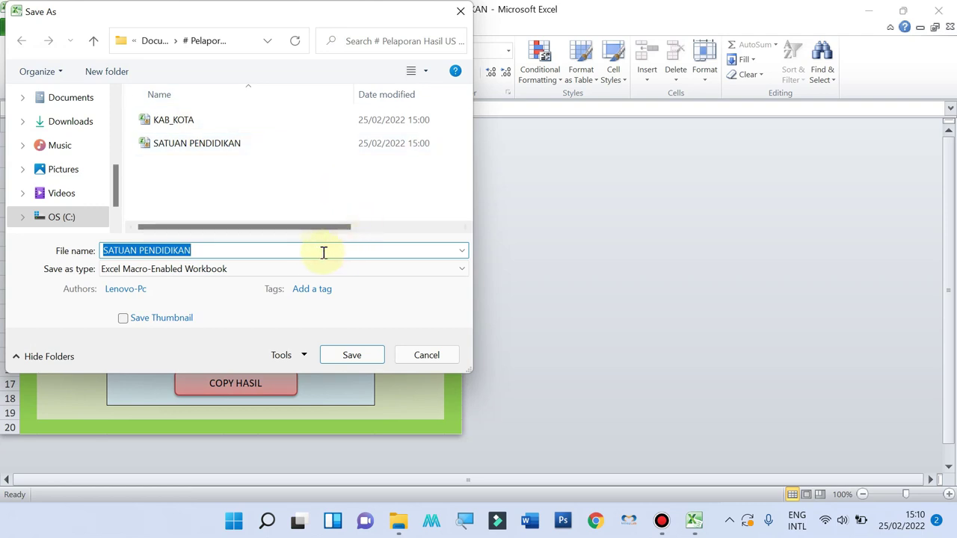
{"action": "left_click", "coordinate": [314, 251]}
{"action": "key", "text": "BackSpace"}
{"action": "key", "text": "BackSpace"}
{"action": "key", "text": "BackSpace"}
{"action": "key", "text": "BackSpace"}
{"action": "key", "text": "BackSpace"}
{"action": "key", "text": "BackSpace"}
{"action": "key", "text": "BackSpace"}
{"action": "key", "text": "BackSpace"}
{"action": "key", "text": "BackSpace"}
{"action": "key", "text": "BackSpace"}
{"action": "key", "text": "BackSpace"}
{"action": "key", "text": "BackSpace"}
{"action": "key", "text": "BackSpace"}
{"action": "key", "text": "BackSpace"}
{"action": "key", "text": "BackSpace"}
{"action": "key", "text": "BackSpace"}
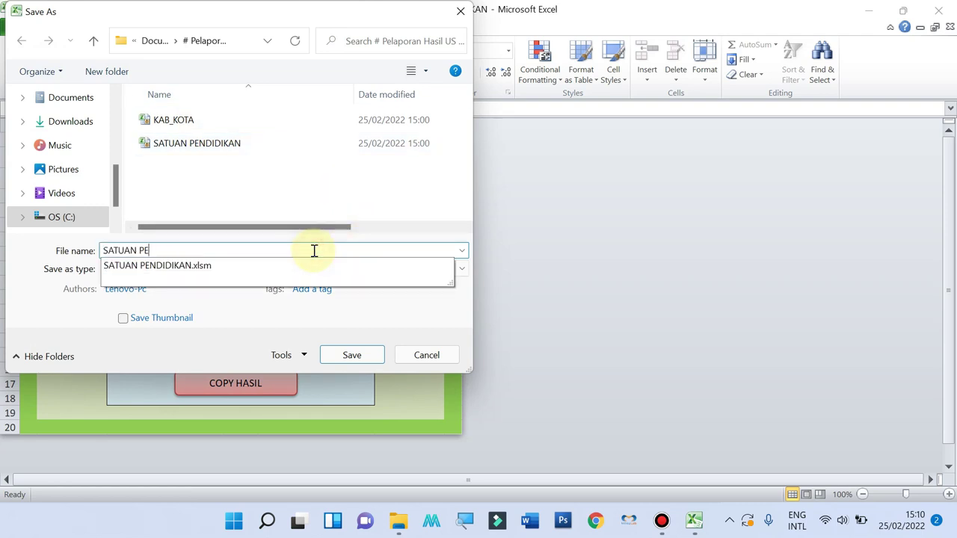
{"action": "type", "text": "DN"}
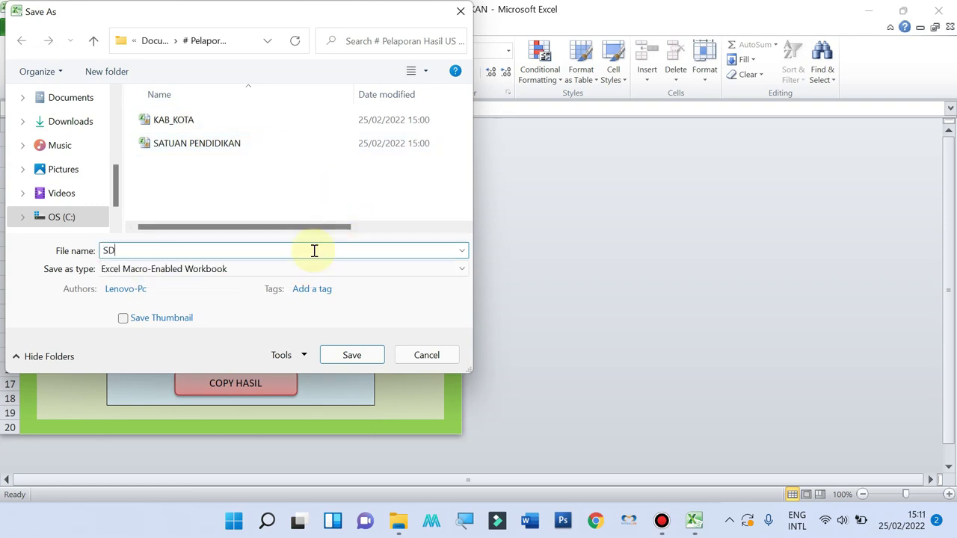
{"action": "type", "text": " PAI Maju Jaya"}
{"action": "left_click", "coordinate": [348, 353]}
{"action": "left_click", "coordinate": [349, 354]}
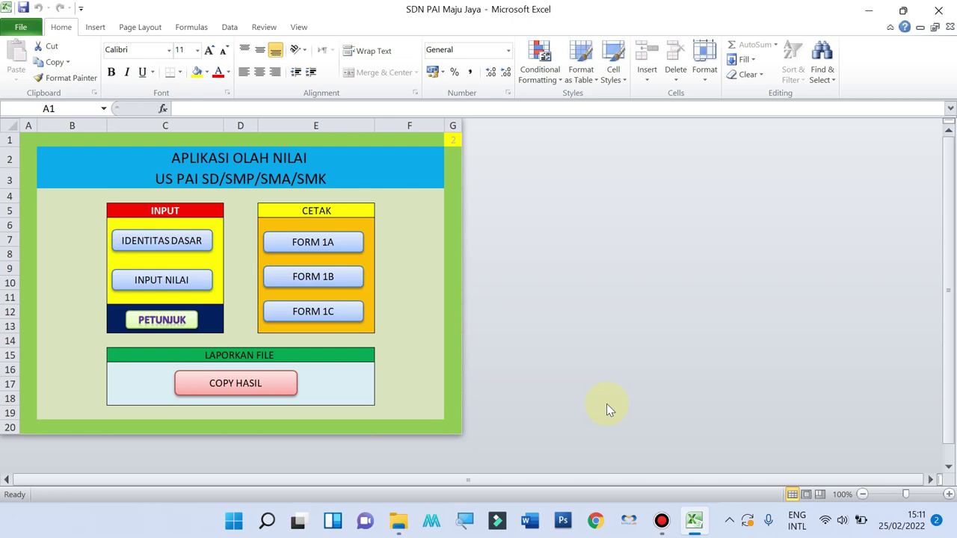
- Open the KAB_KOTA workbook from the # Pelaporan Hasil US PAI folder and enable its editing and macros
{"action": "left_click", "coordinate": [398, 521]}
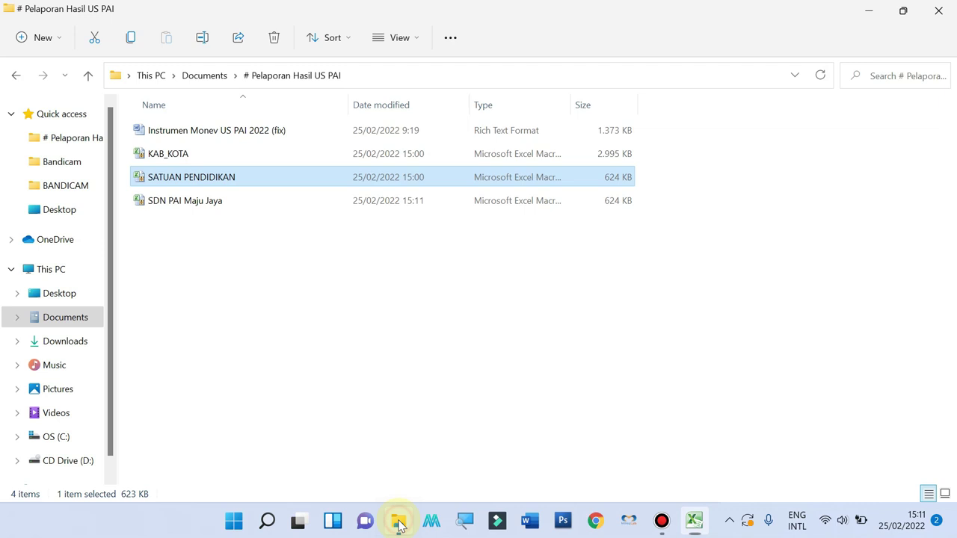
{"action": "left_click", "coordinate": [185, 177]}
{"action": "left_click", "coordinate": [183, 156]}
{"action": "double_click", "coordinate": [183, 155]}
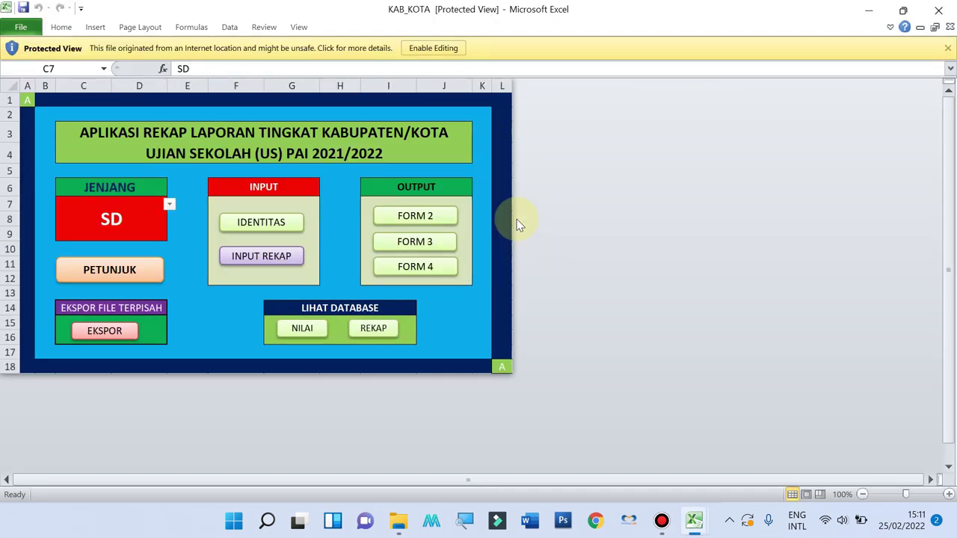
{"action": "left_click", "coordinate": [435, 51]}
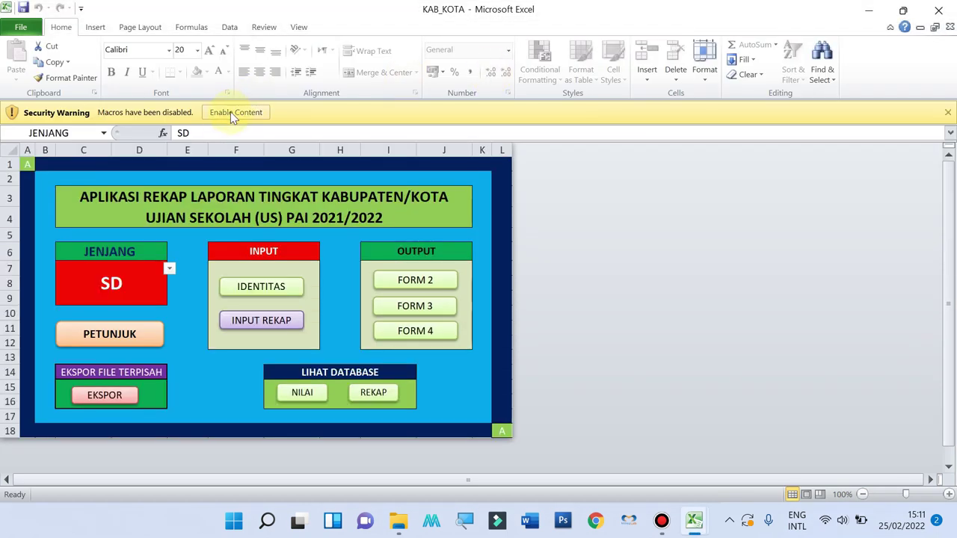
{"action": "left_click", "coordinate": [235, 112]}
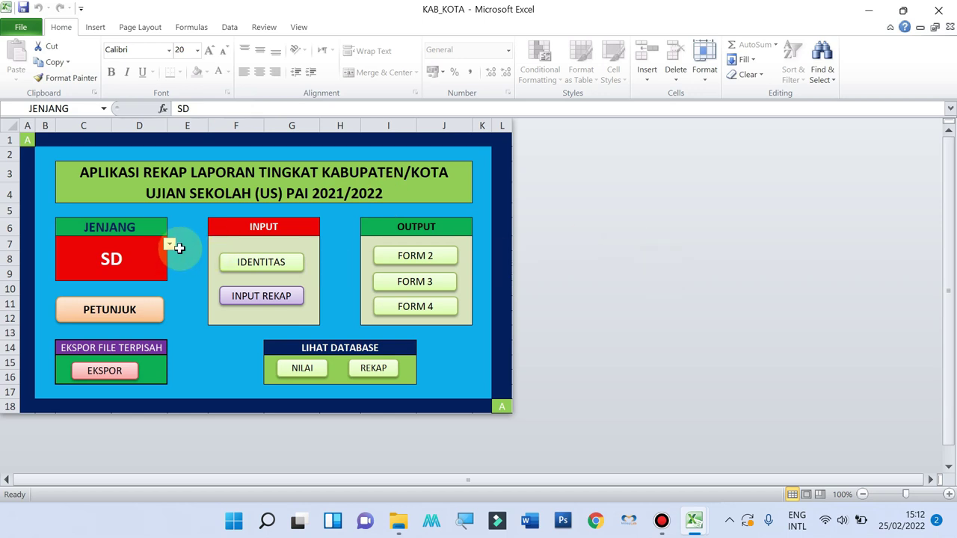
- Check the JENJANG choices, examine the office head, NIP and report date fields in IDENTITAS, and return to the main menu
{"action": "left_click", "coordinate": [170, 247]}
{"action": "left_click", "coordinate": [266, 262]}
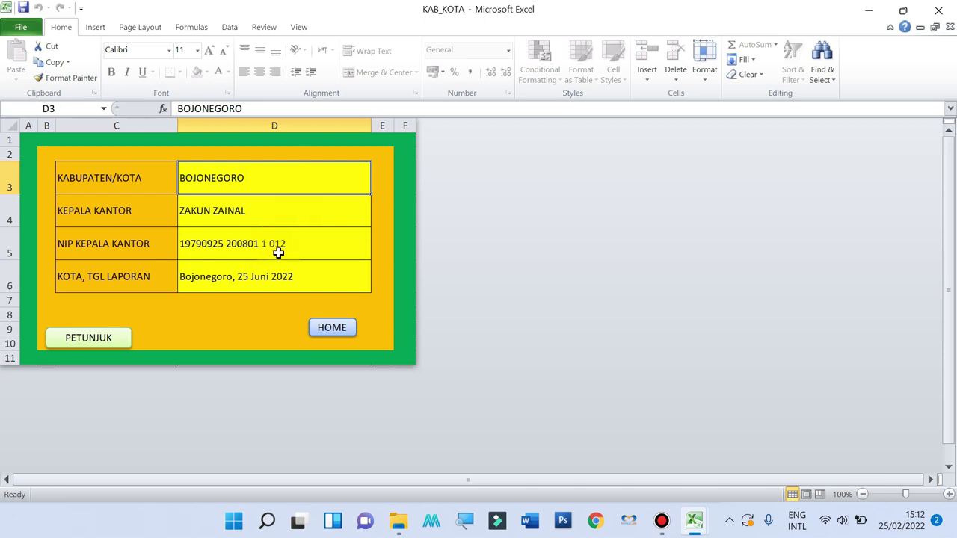
{"action": "left_click", "coordinate": [333, 334]}
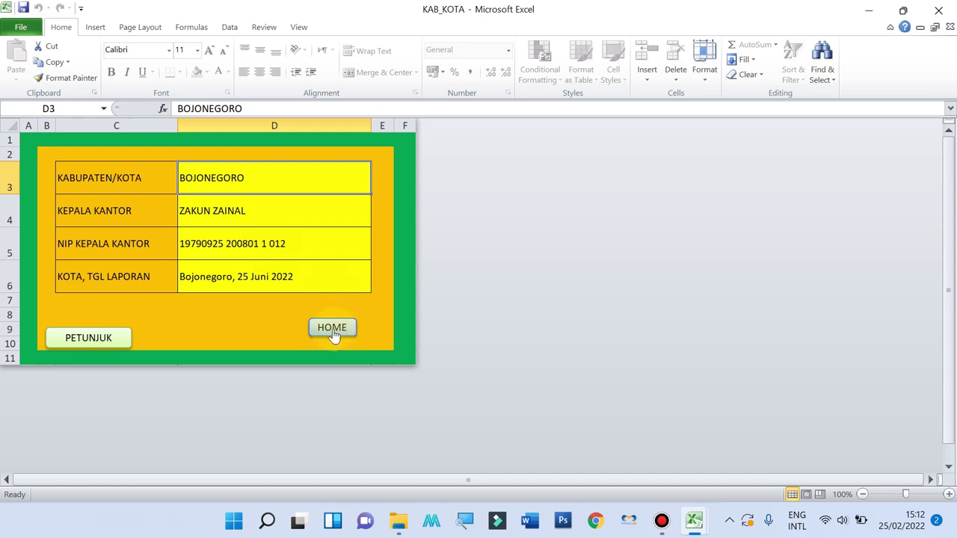
{"action": "left_click", "coordinate": [290, 210]}
{"action": "left_click", "coordinate": [288, 236]}
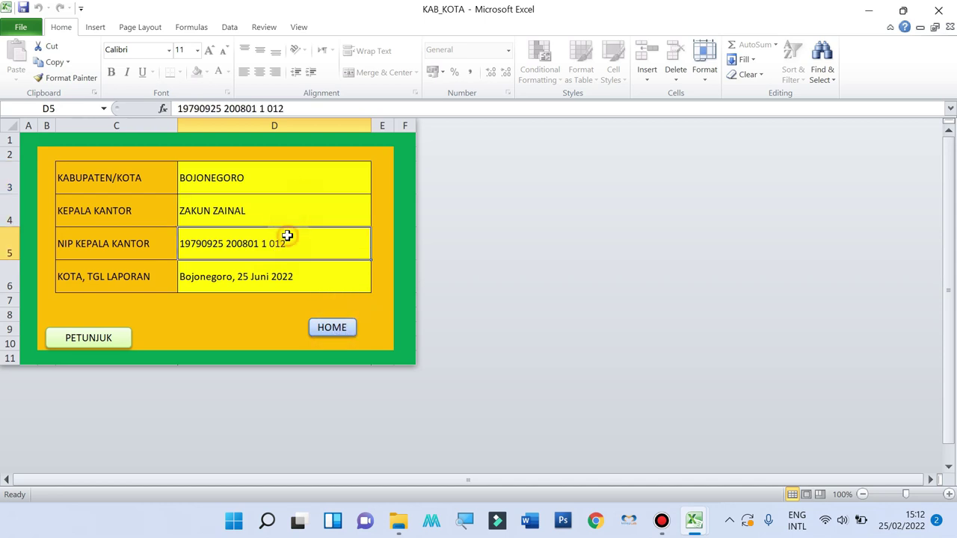
{"action": "left_click", "coordinate": [297, 282]}
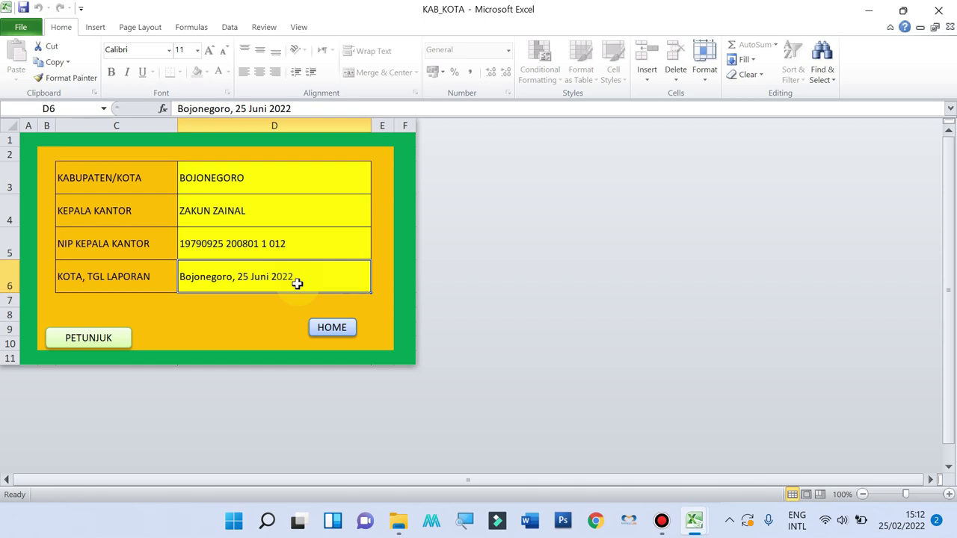
{"action": "left_click", "coordinate": [330, 333]}
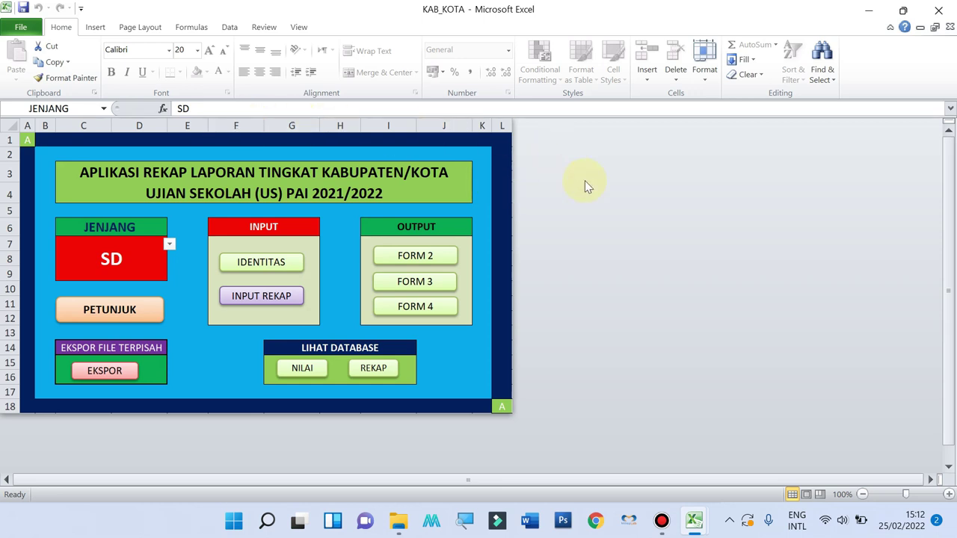
- Clear all existing school entries from the INPUT REKAP sheet of KAB_KOTA
{"action": "left_click", "coordinate": [255, 299]}
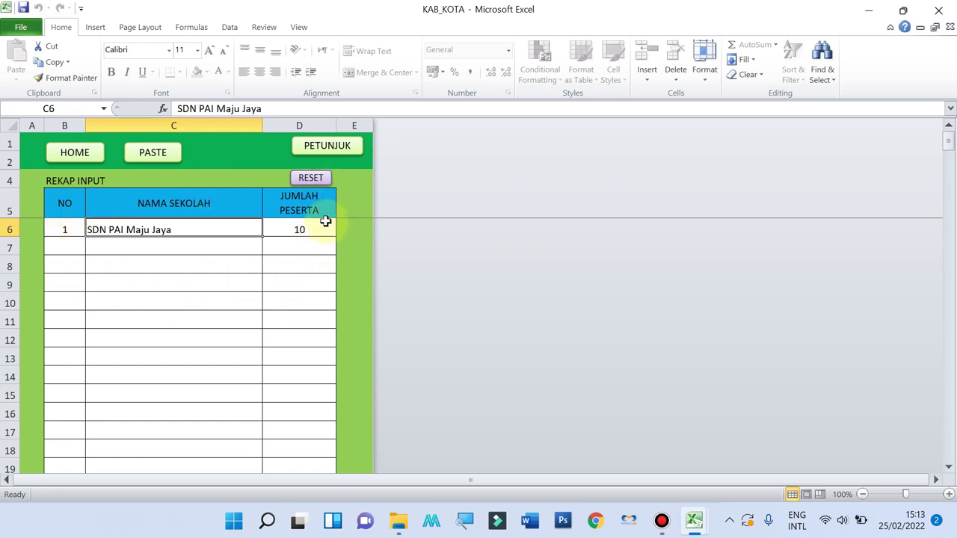
{"action": "left_click", "coordinate": [311, 179]}
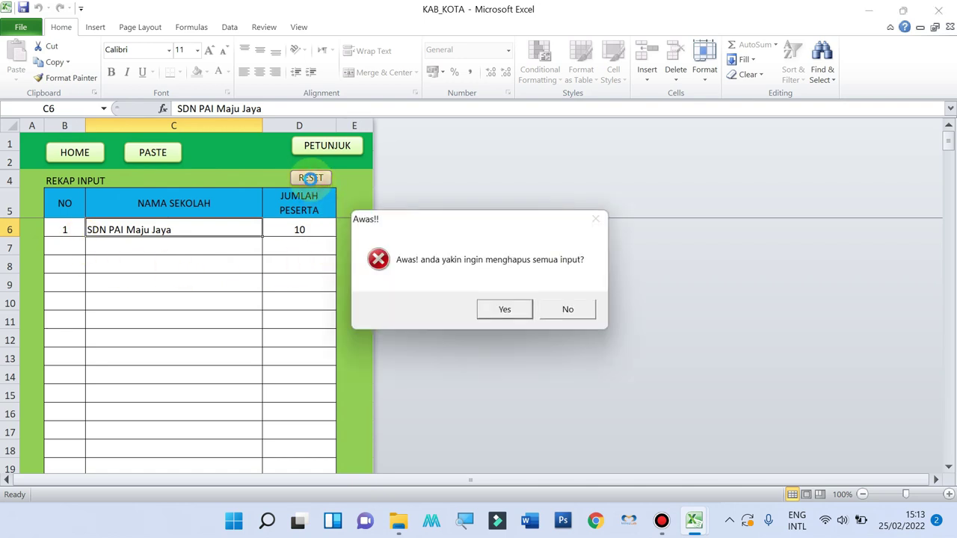
{"action": "left_click", "coordinate": [503, 309]}
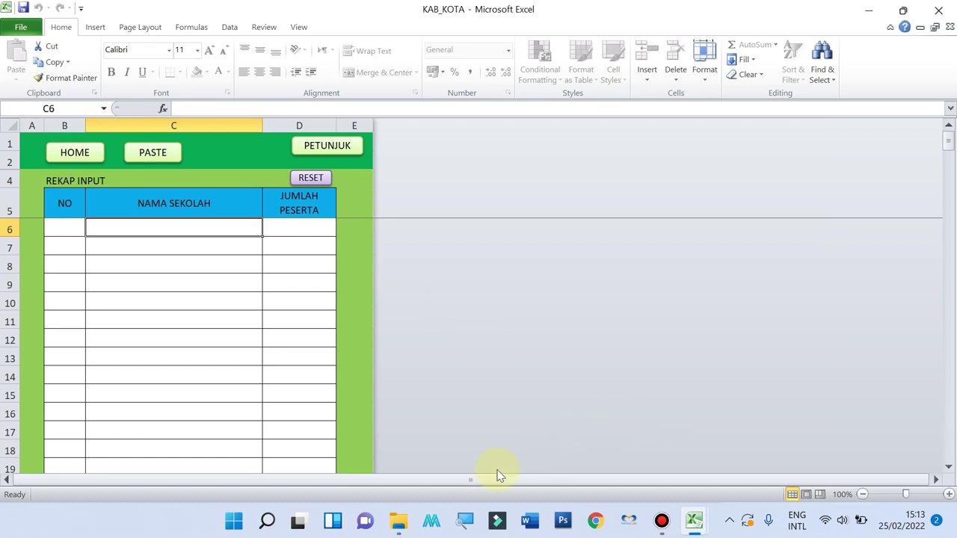
- Switch to the SDN PAI Maju Jaya workbook and copy its score results for reporting
{"action": "mouse_move", "coordinate": [695, 527]}
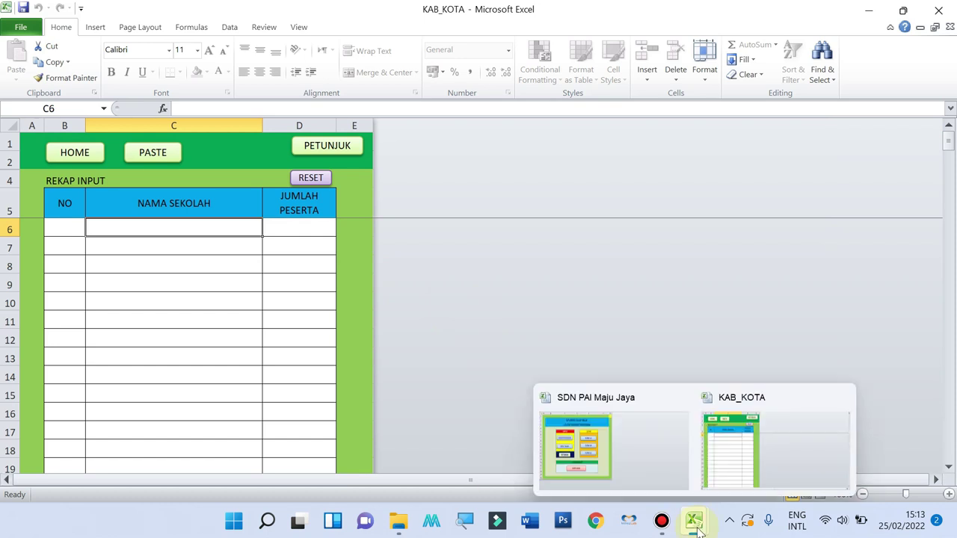
{"action": "left_click", "coordinate": [588, 441]}
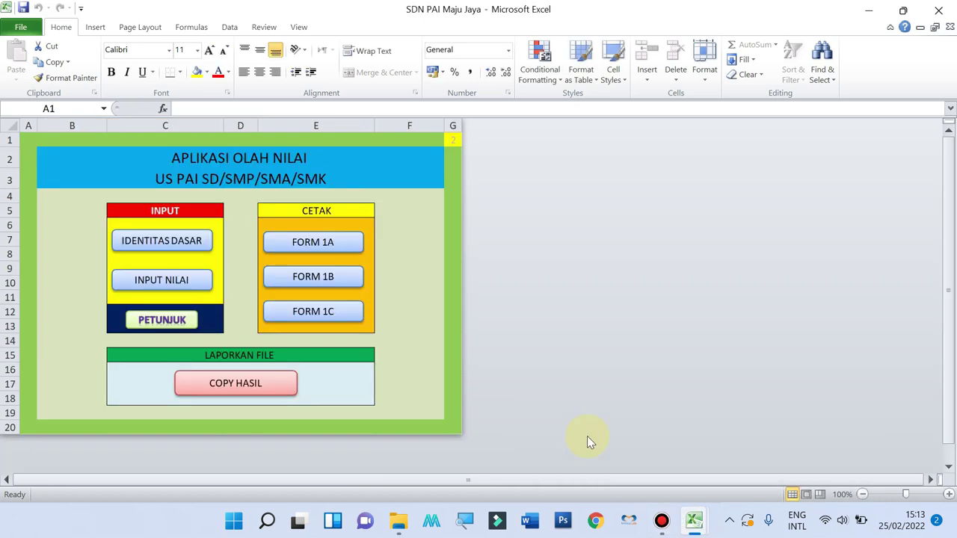
{"action": "left_click", "coordinate": [238, 387]}
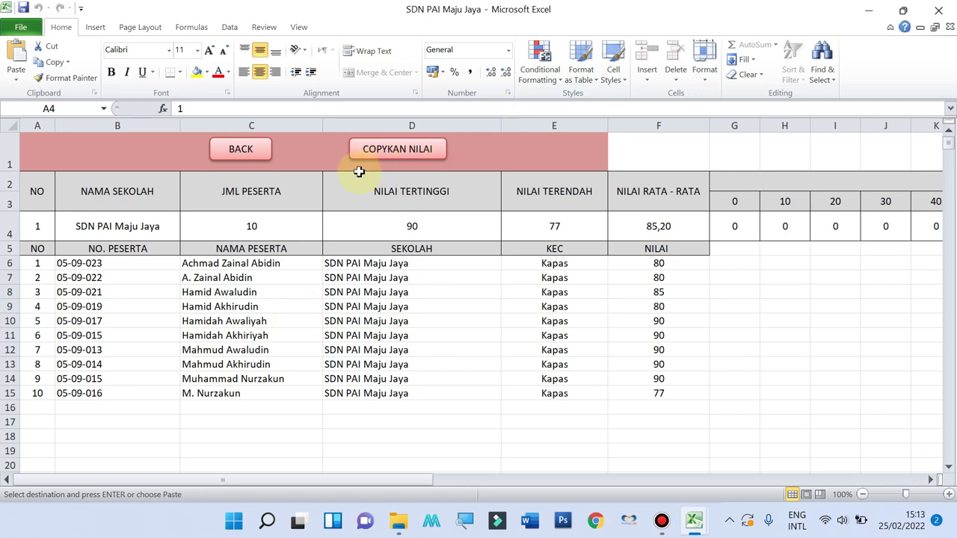
{"action": "left_click", "coordinate": [406, 154]}
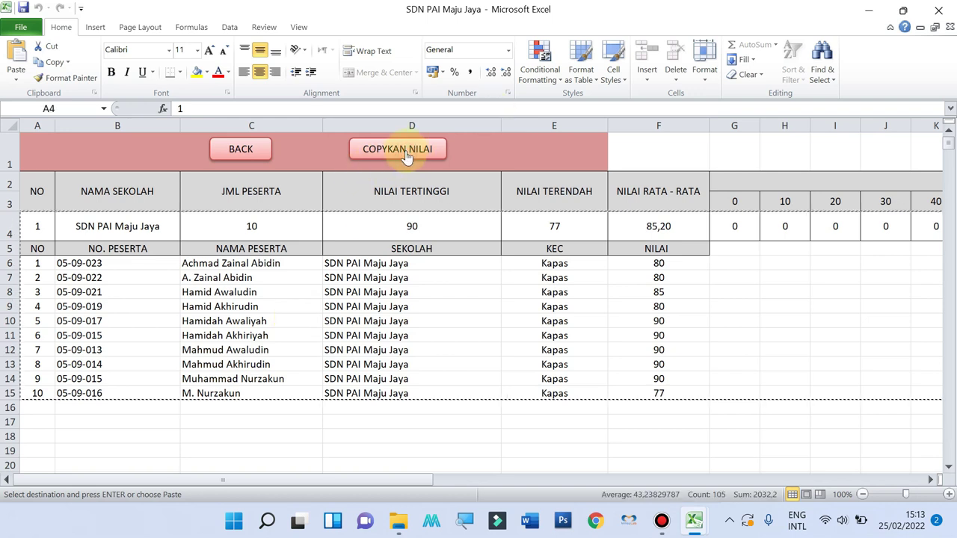
- Paste the copied school results into the REKAP INPUT table of KAB_KOTA and return to its main menu
{"action": "mouse_move", "coordinate": [693, 525]}
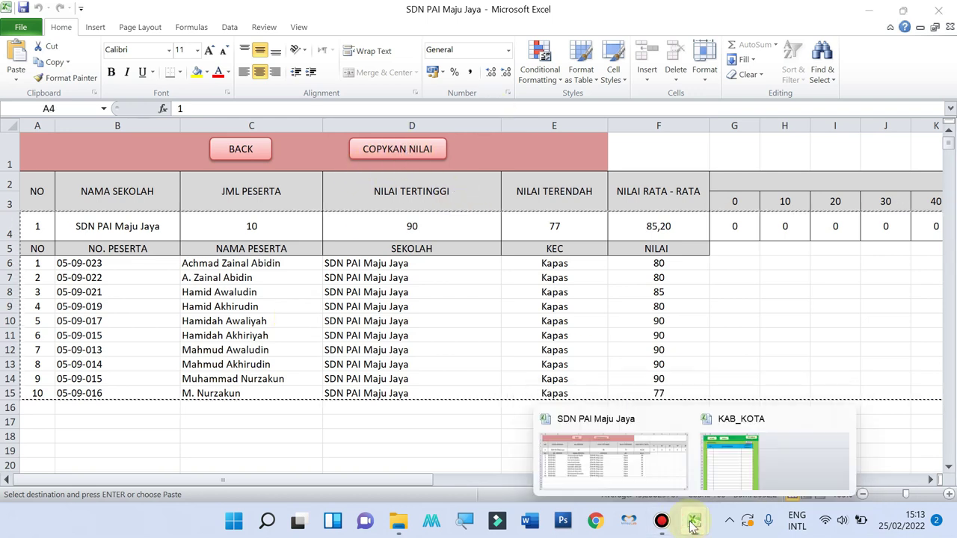
{"action": "left_click", "coordinate": [742, 451]}
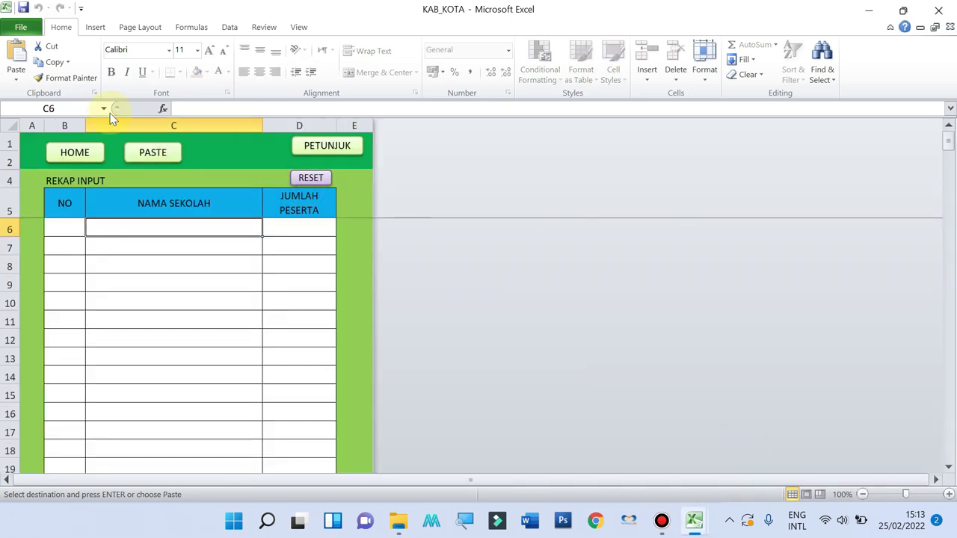
{"action": "left_click", "coordinate": [155, 162]}
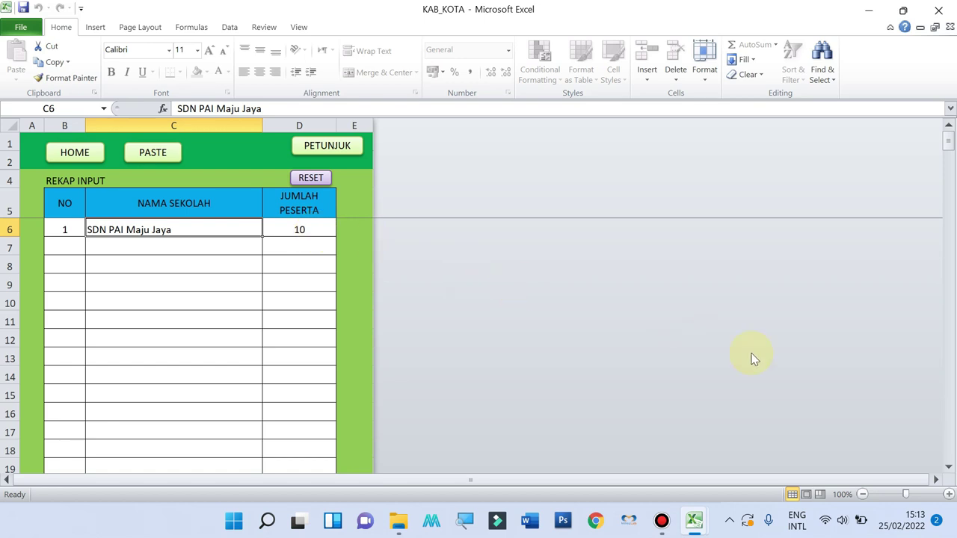
{"action": "mouse_move", "coordinate": [693, 520]}
{"action": "left_click", "coordinate": [72, 161]}
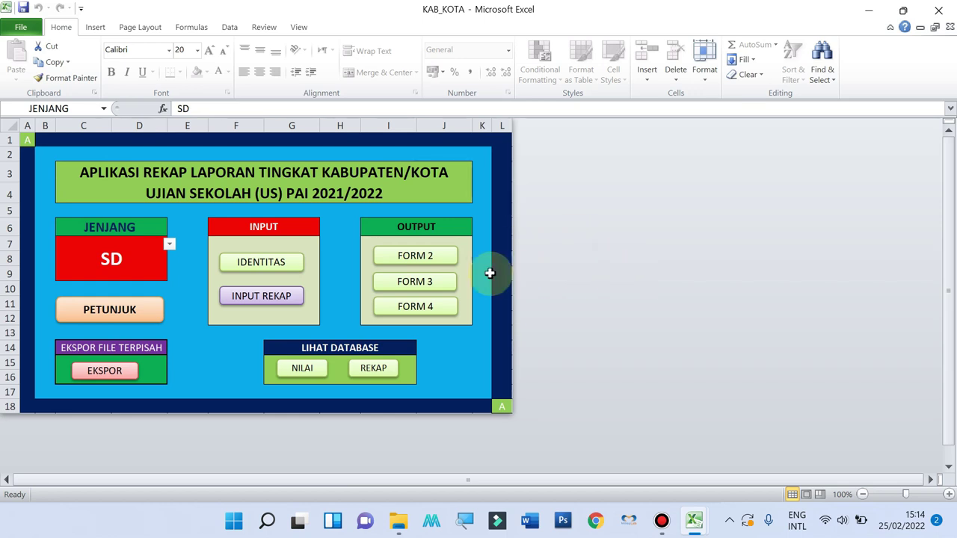
- Examine the FORM 2 district report of participants and their scores, and return to the main menu
{"action": "left_click", "coordinate": [419, 257]}
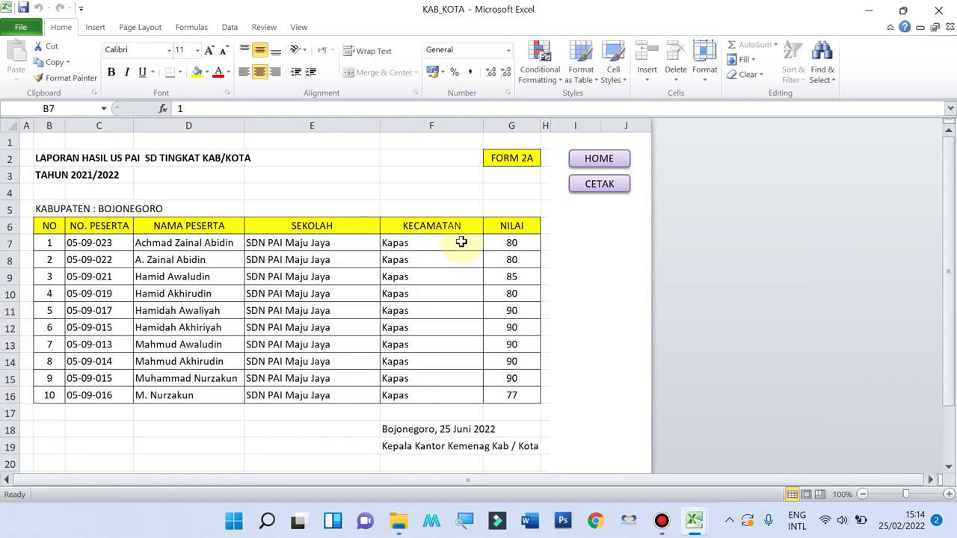
{"action": "left_click_drag", "start_coordinate": [948, 161], "coordinate": [951, 138]}
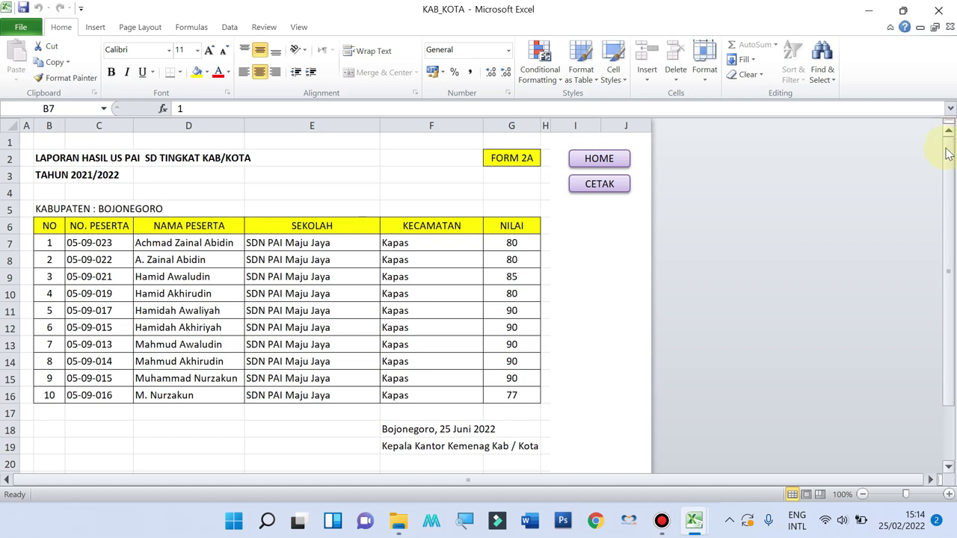
{"action": "left_click_drag", "start_coordinate": [950, 177], "coordinate": [945, 112]}
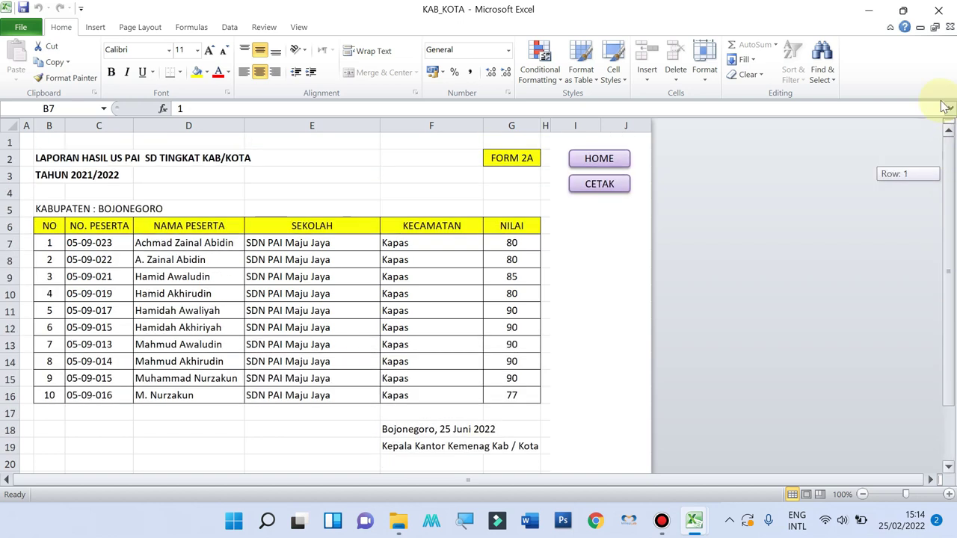
{"action": "left_click_drag", "start_coordinate": [944, 205], "coordinate": [941, 177]}
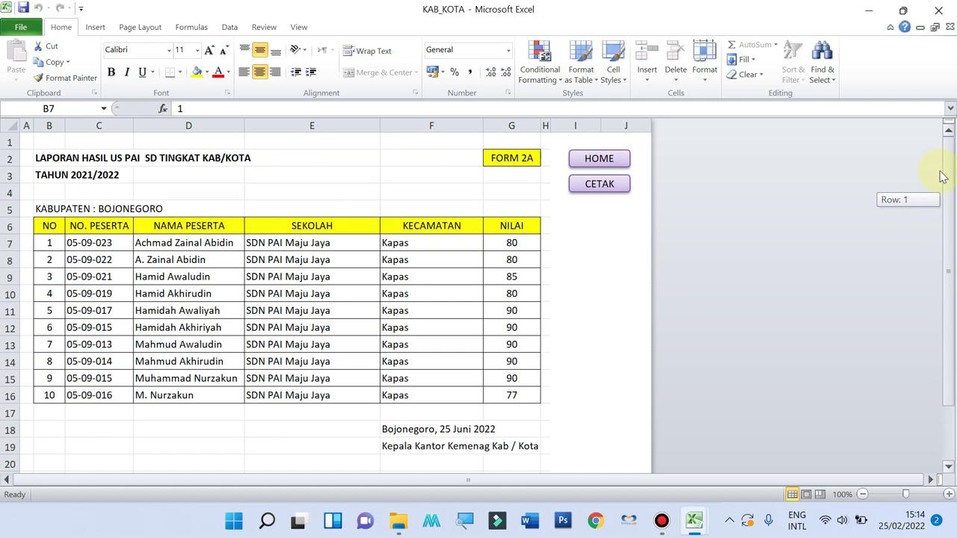
{"action": "left_click", "coordinate": [598, 158]}
- Examine the FORM 3 score distribution down to its top-ten ranking, and the FORM 4 school recap, returning to the main menu after each
{"action": "left_click", "coordinate": [423, 281]}
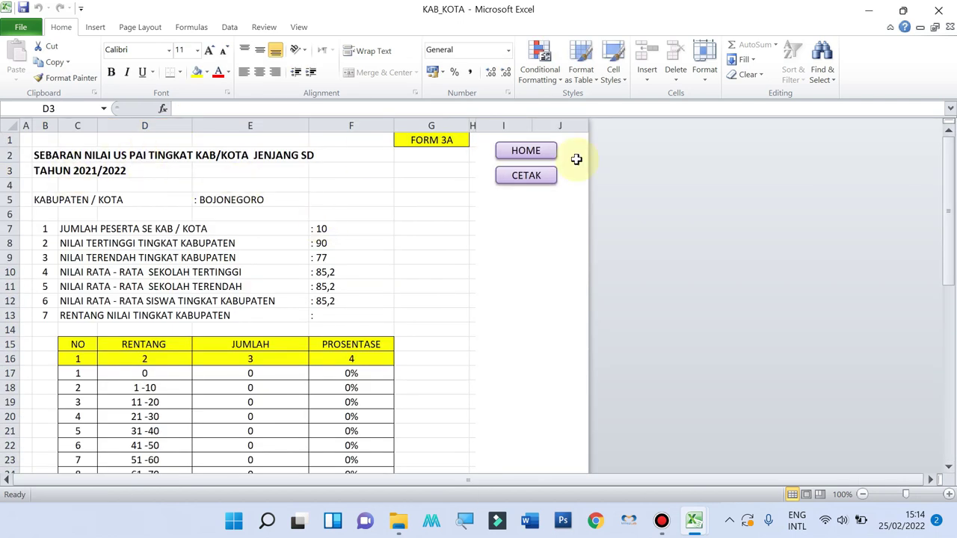
{"action": "left_click", "coordinate": [952, 178]}
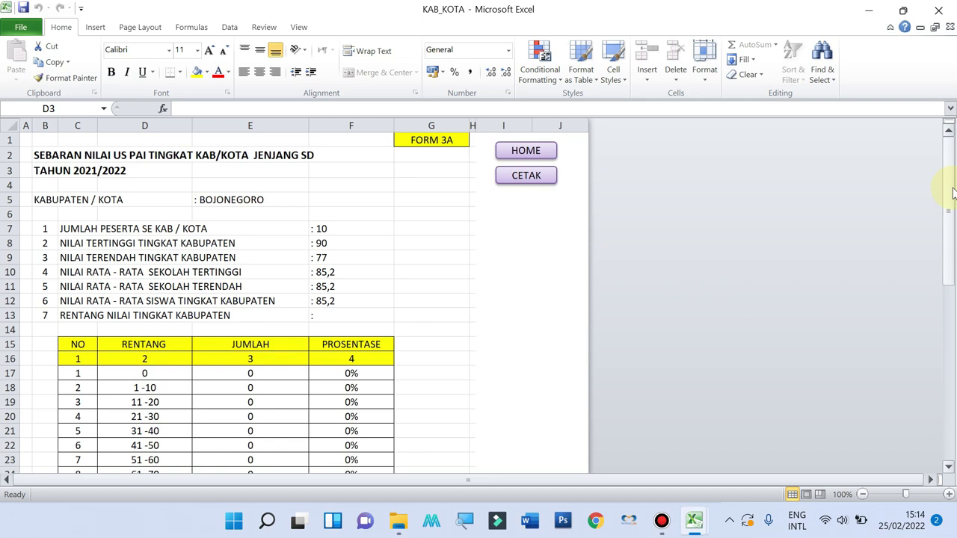
{"action": "left_click_drag", "start_coordinate": [952, 192], "coordinate": [954, 349]}
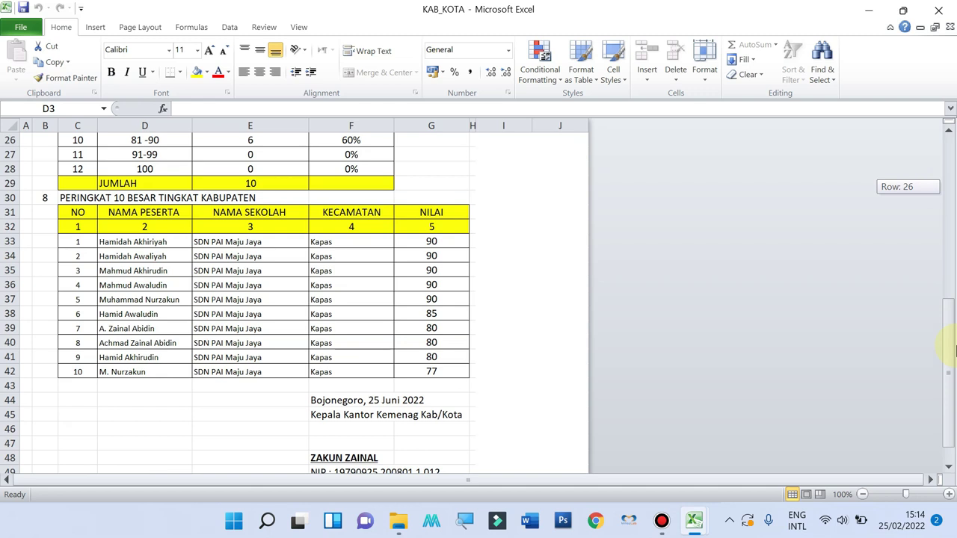
{"action": "left_click_drag", "start_coordinate": [954, 350], "coordinate": [903, 57]}
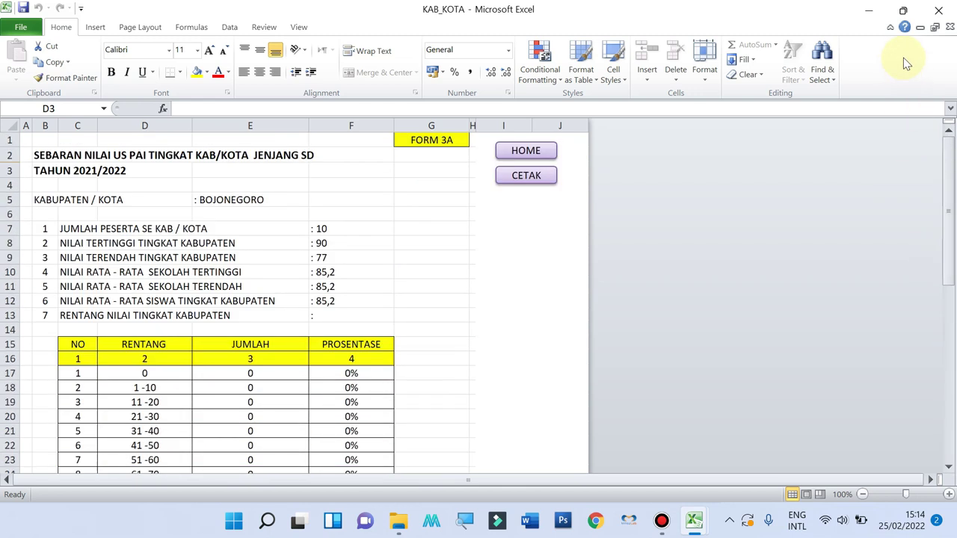
{"action": "left_click", "coordinate": [528, 152]}
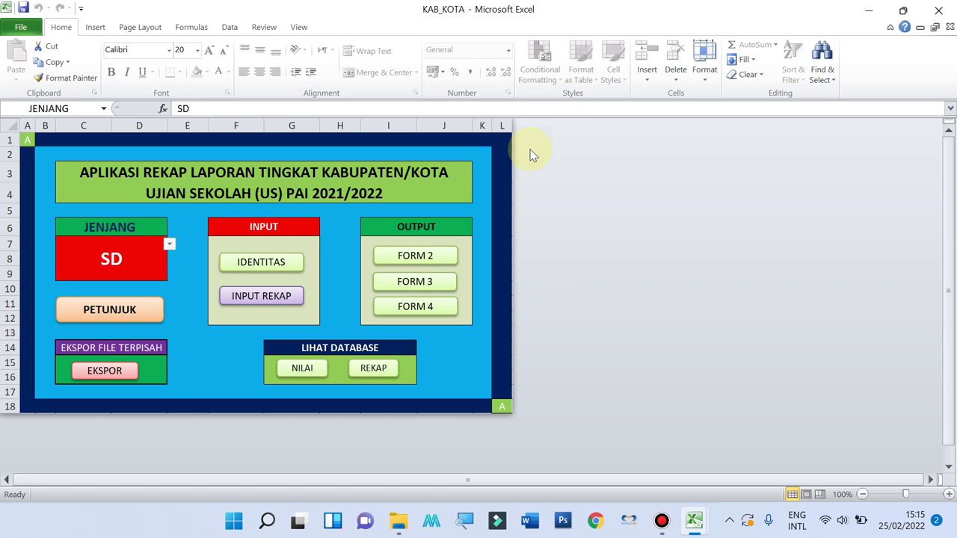
{"action": "left_click", "coordinate": [416, 306]}
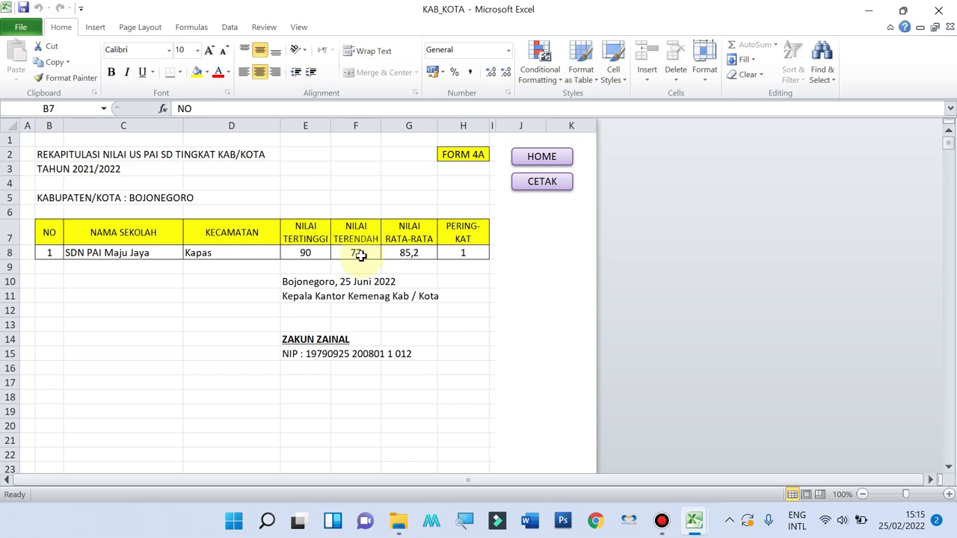
{"action": "left_click", "coordinate": [535, 157]}
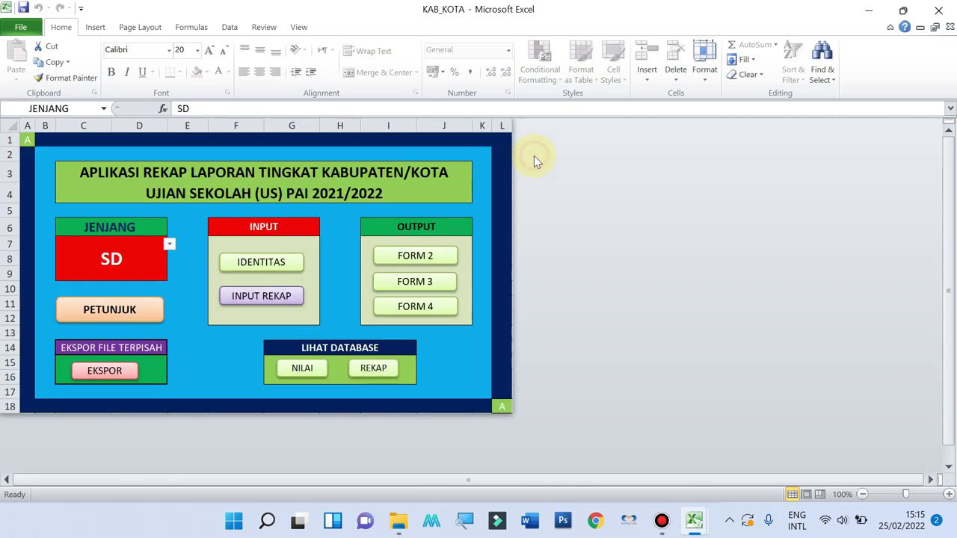
- Export the district reports to a separate workbook and switch back to the KAB_KOTA workbook
{"action": "left_click", "coordinate": [100, 372]}
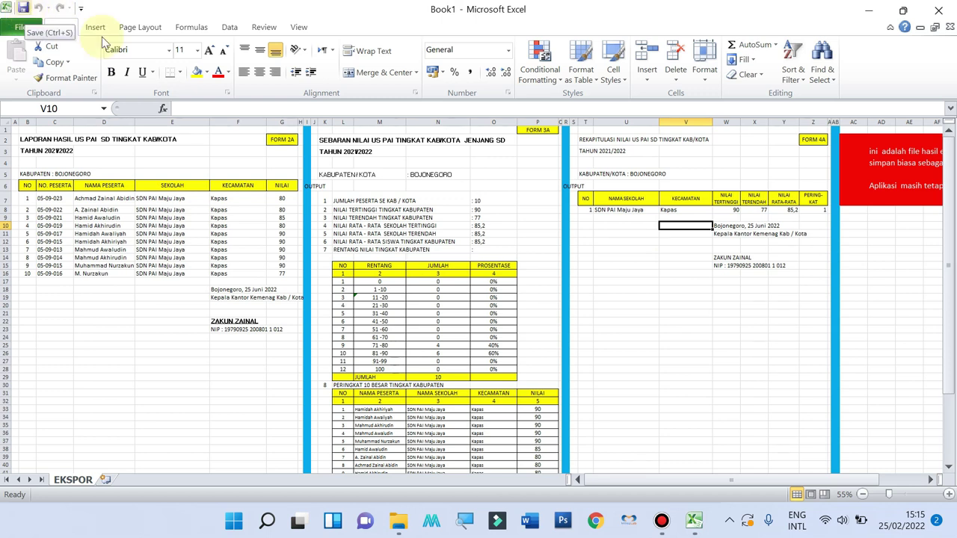
{"action": "left_click", "coordinate": [694, 523]}
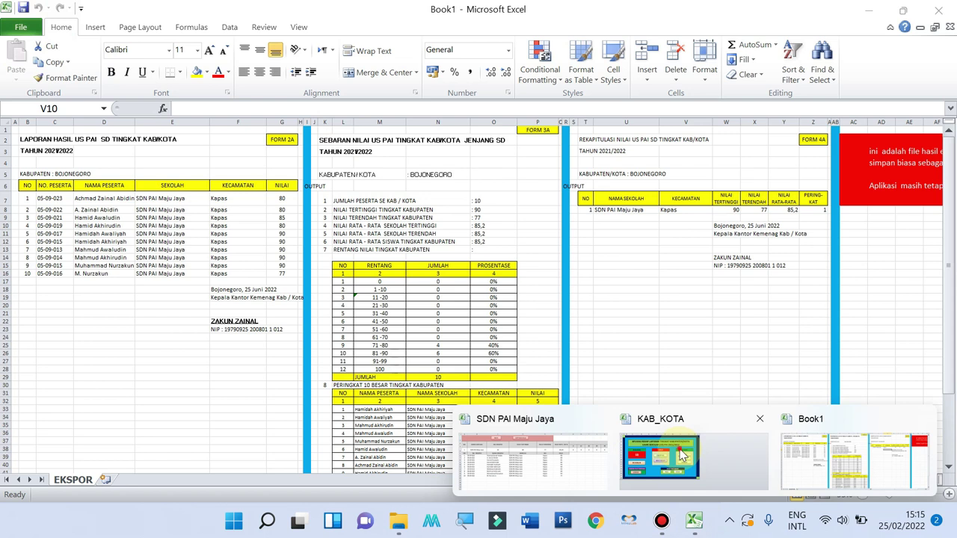
{"action": "left_click", "coordinate": [682, 455]}
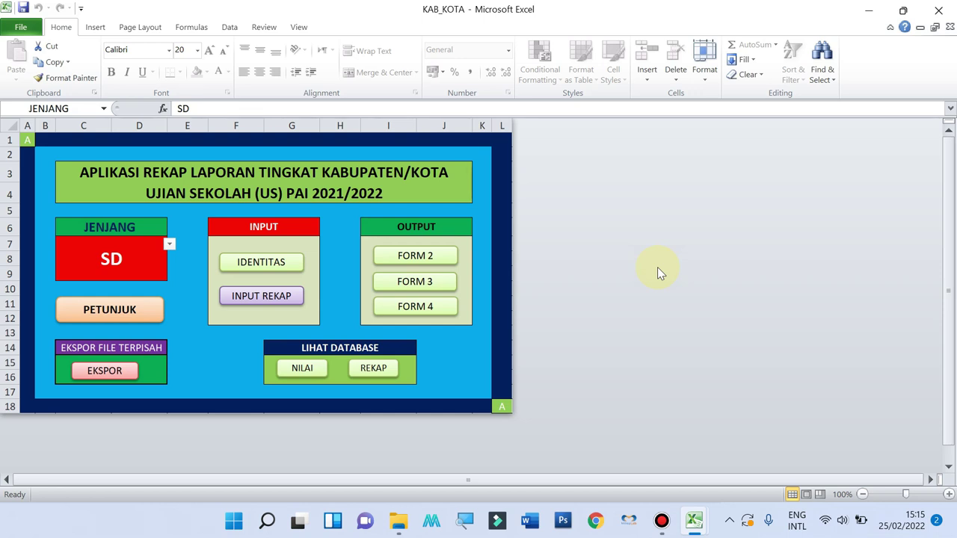
{"action": "mouse_move", "coordinate": [661, 523]}
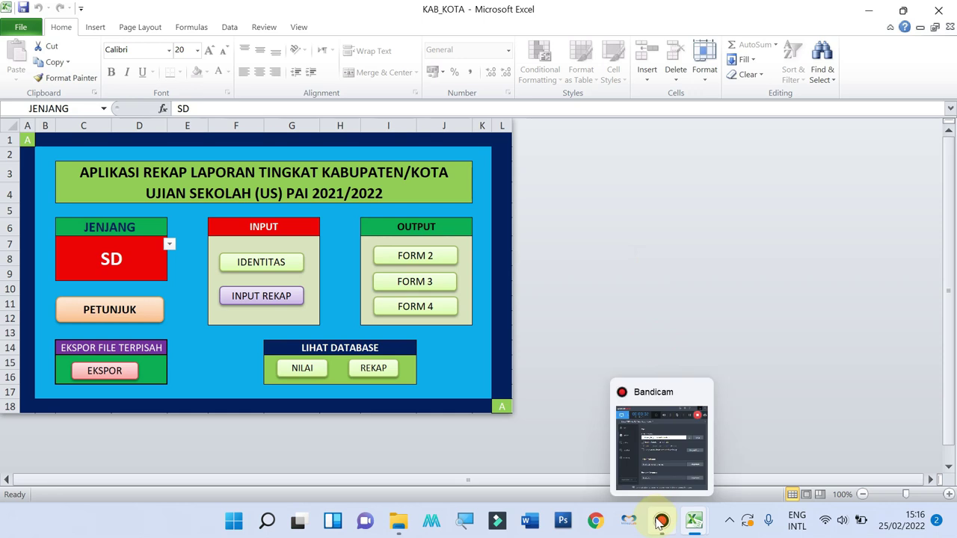